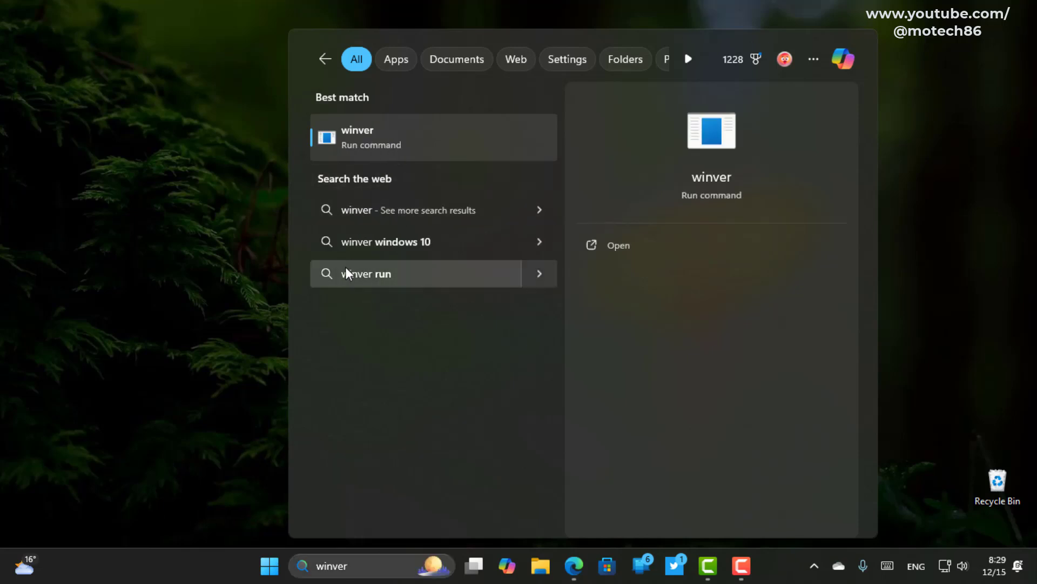
# Run winver to check the installed Windows version and build, and close the About Windows dialog.
pyautogui.press('Return')
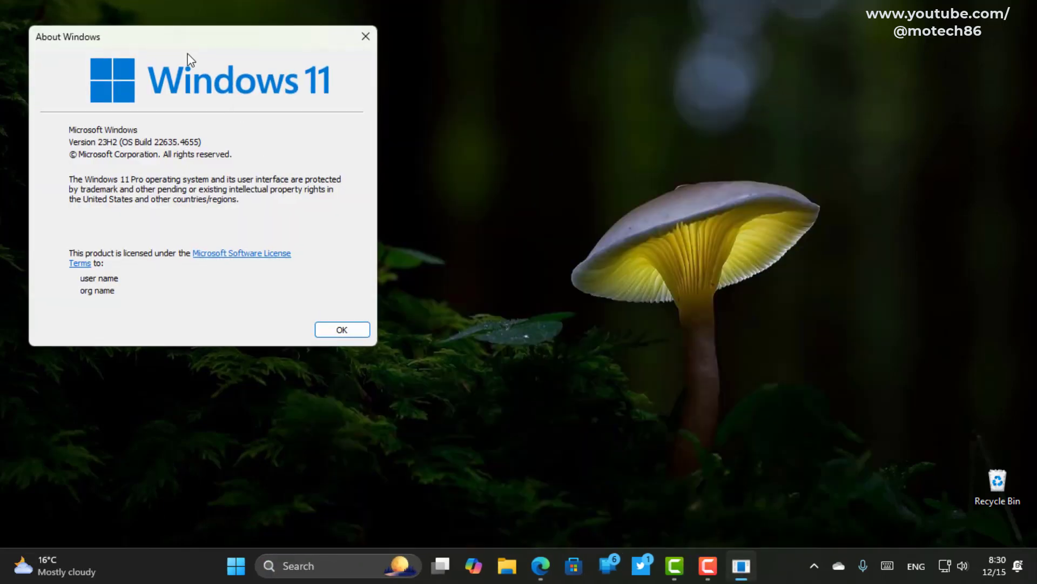
pyautogui.moveTo(181, 49); pyautogui.dragTo(485, 110)
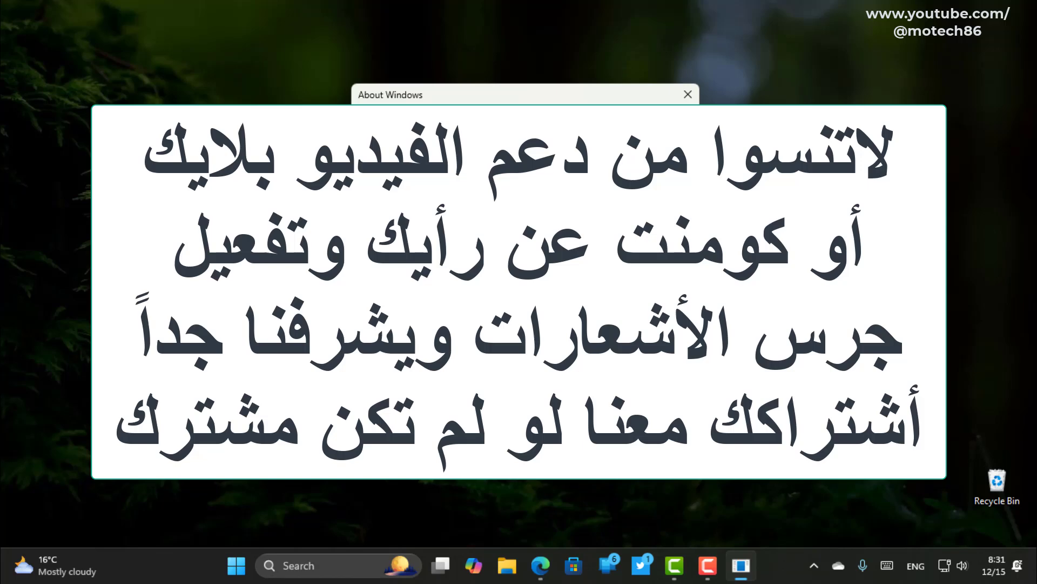
pyautogui.press('Escape')
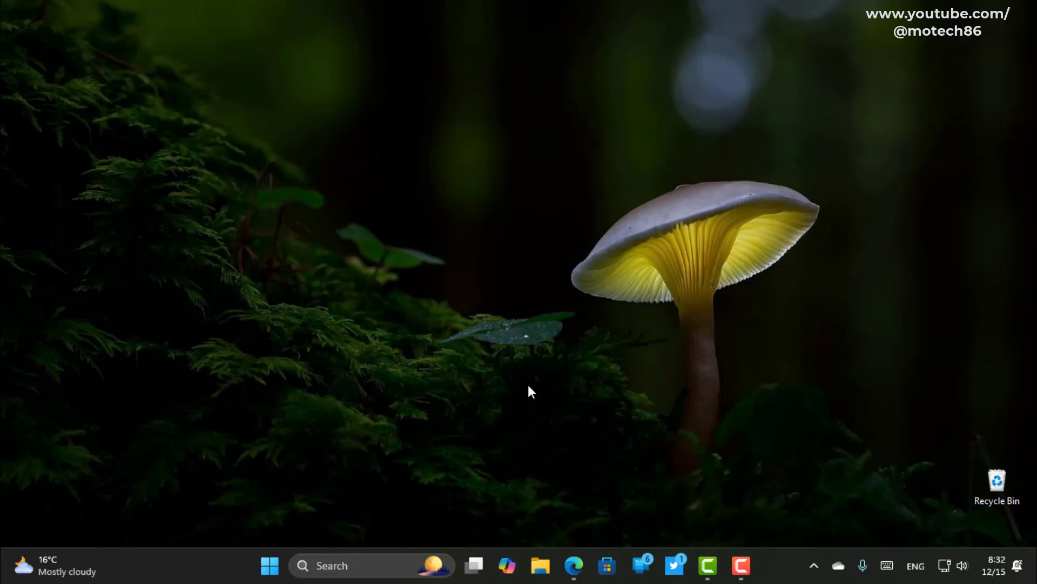
# Open File Explorer and create a folder on the desktop with the default name New folder.
pyautogui.click(541, 565)
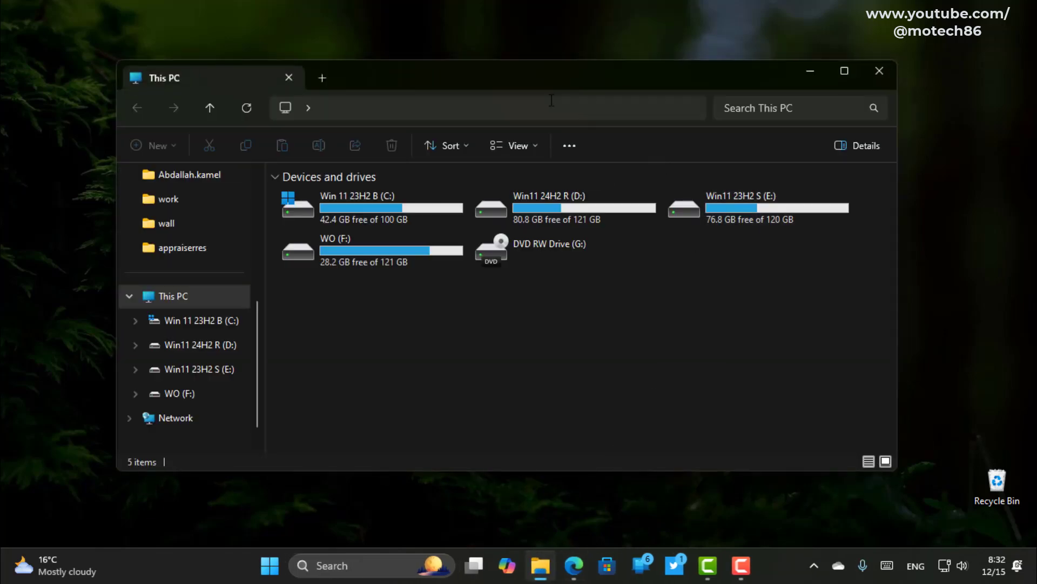
pyautogui.moveTo(543, 81); pyautogui.dragTo(680, 62)
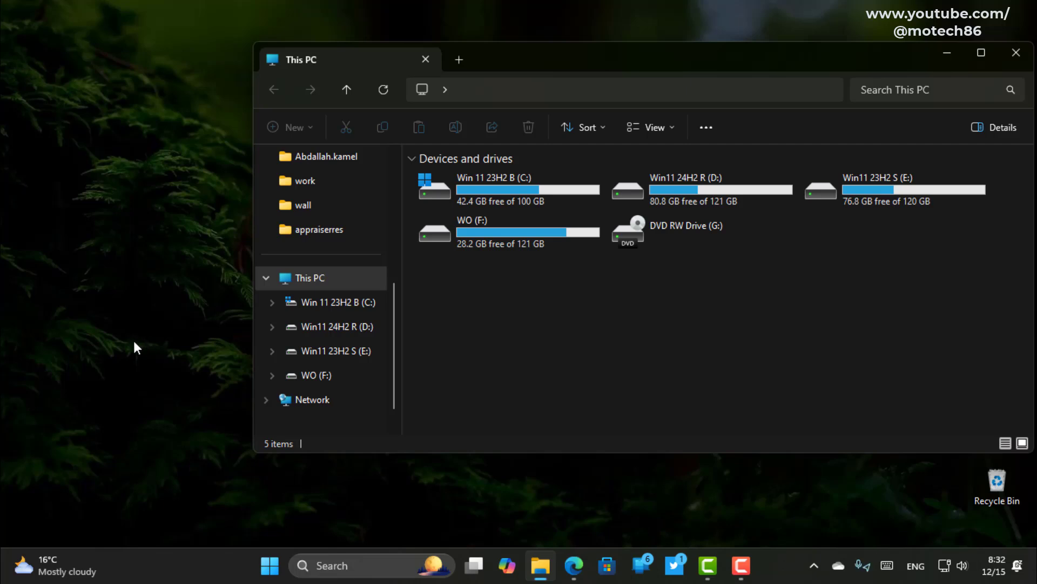
pyautogui.rightClick(88, 280)
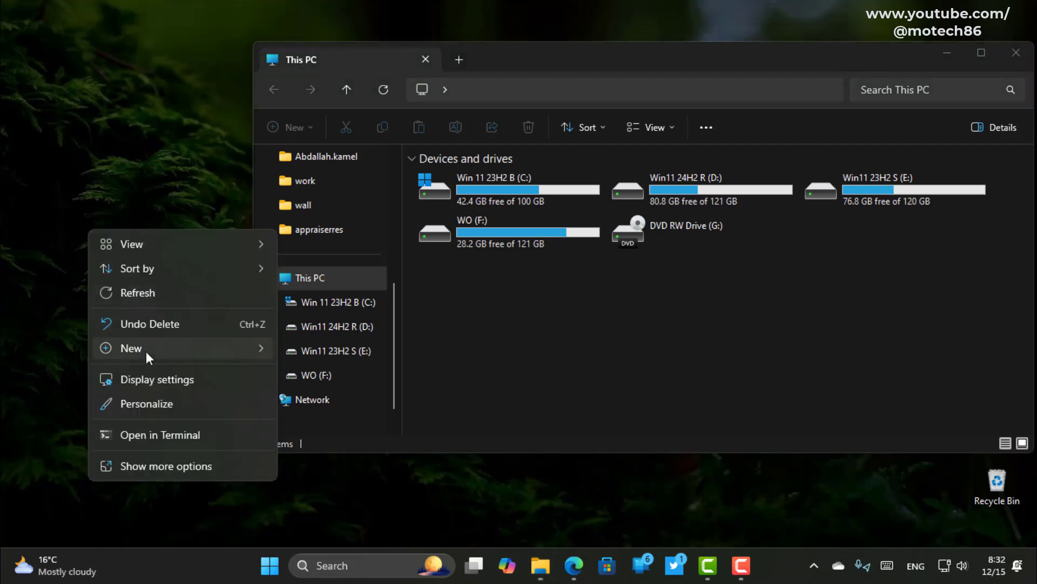
pyautogui.moveTo(206, 352)
pyautogui.click(303, 350)
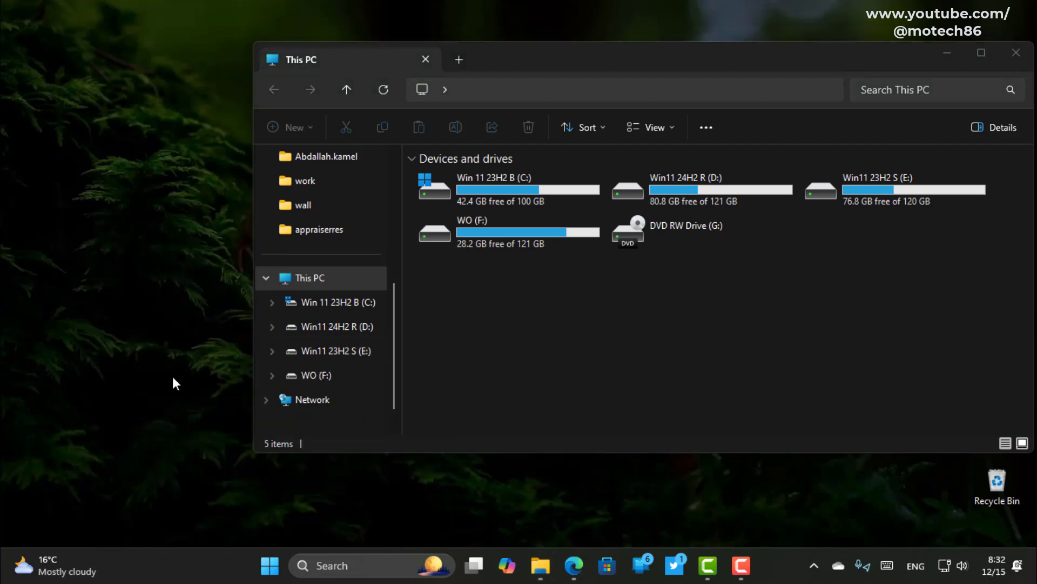
pyautogui.click(155, 355)
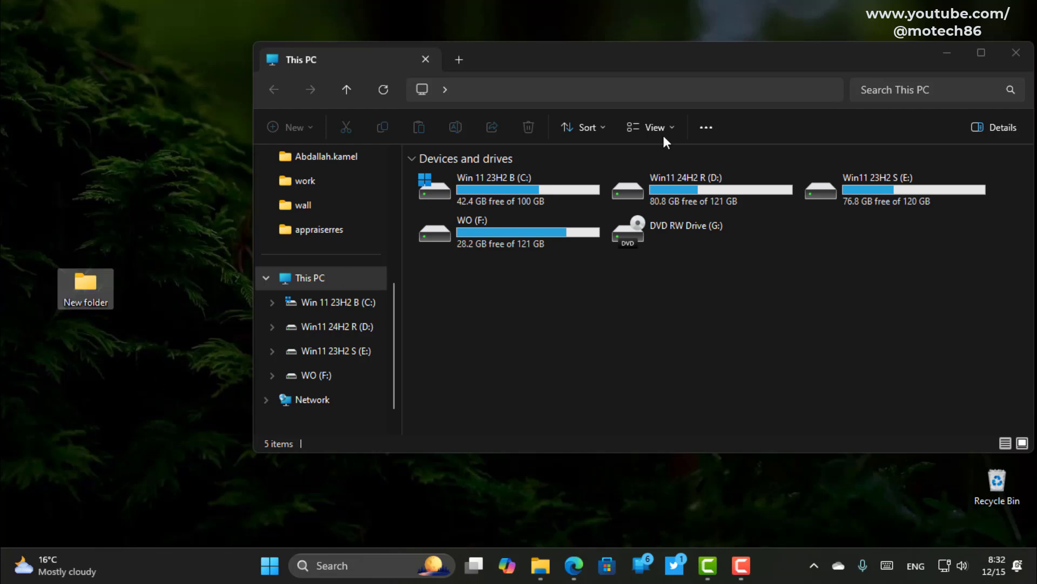
# Open the desktop's New folder while the This PC window stays open.
pyautogui.moveTo(664, 59); pyautogui.dragTo(621, 64)
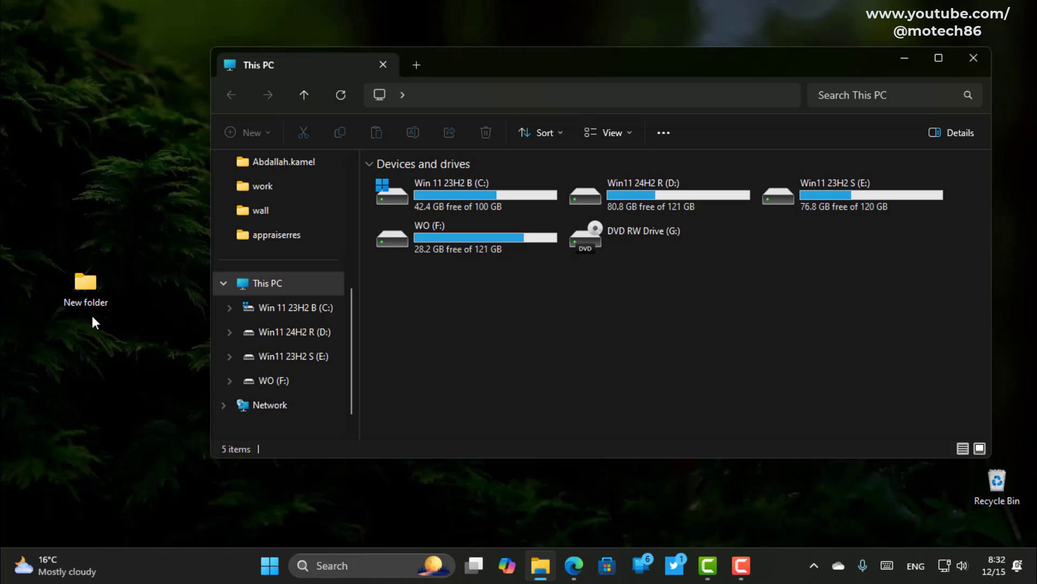
pyautogui.doubleClick(92, 287)
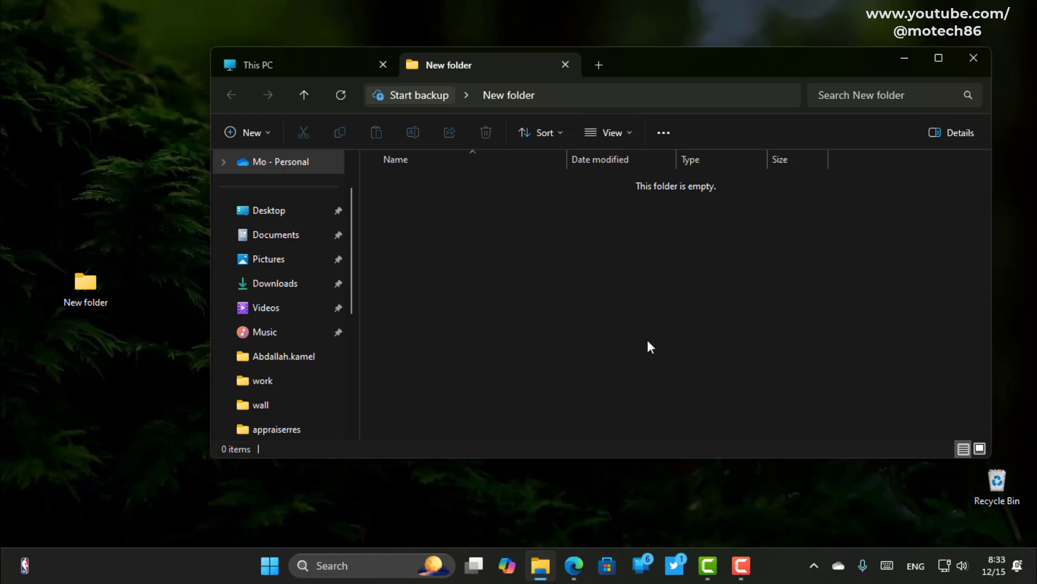
# Search Windows for "screenshots" and open the Screenshots folder.
pyautogui.click(346, 513)
pyautogui.click(328, 567)
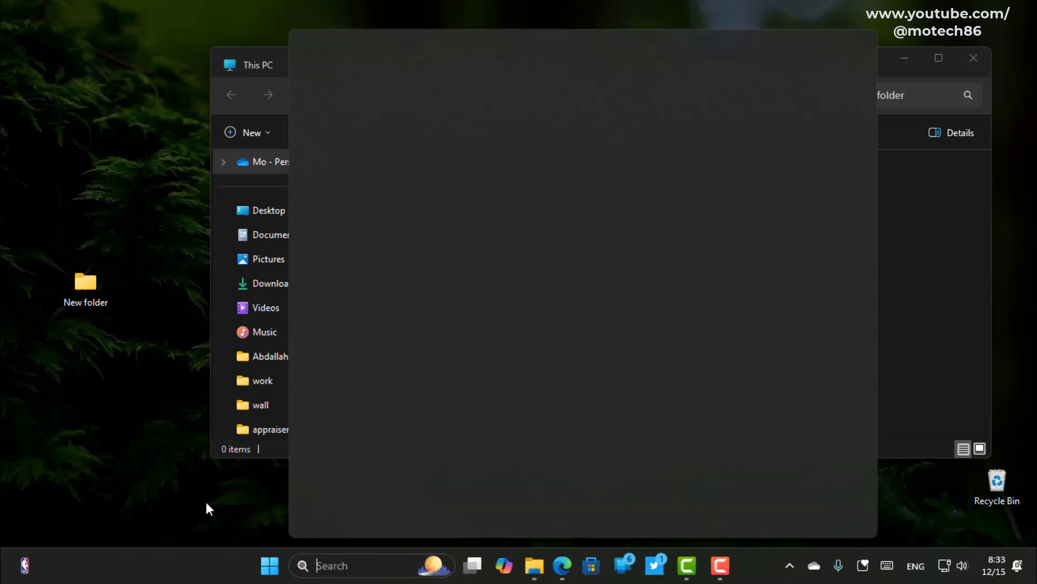
pyautogui.write('screenshots')
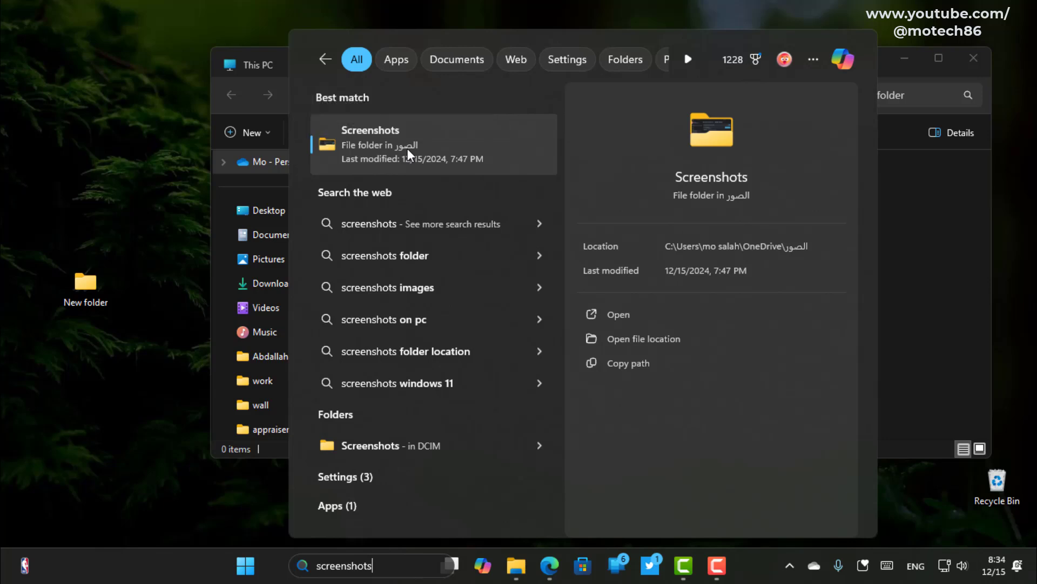
pyautogui.doubleClick(83, 296)
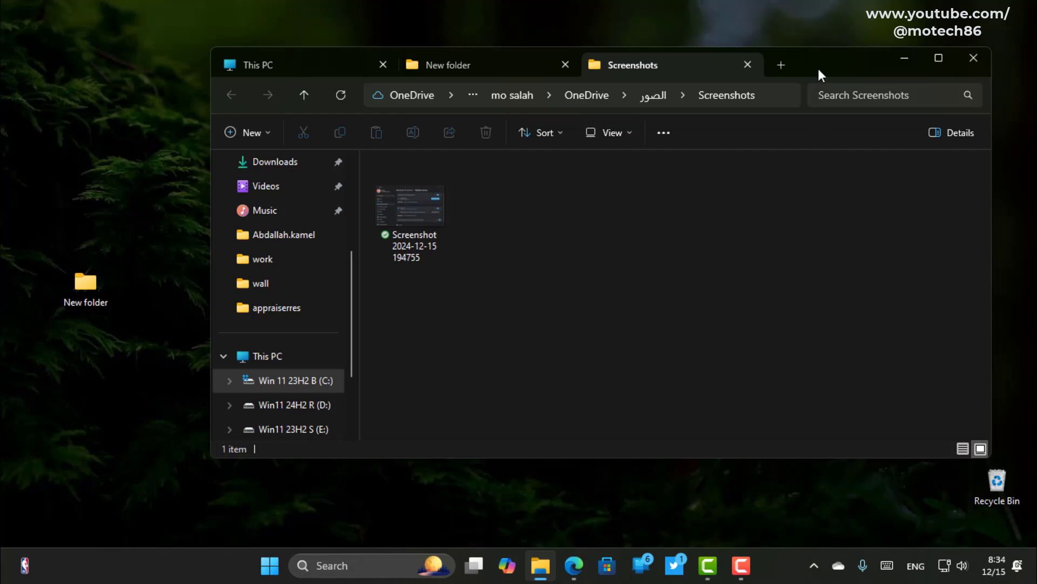
pyautogui.moveTo(818, 66); pyautogui.dragTo(751, 63)
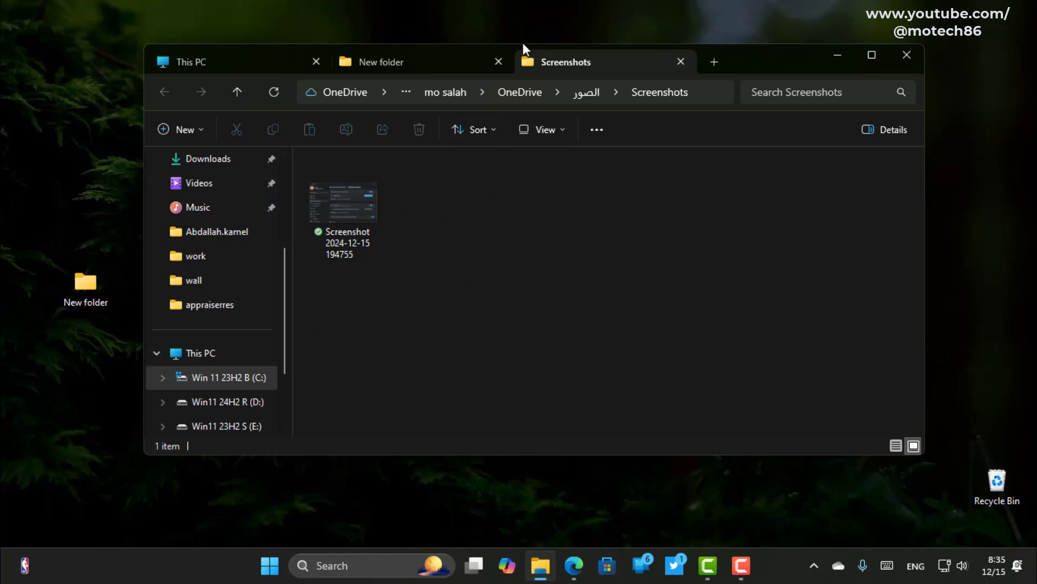
# Set Folder Options to open each folder in its own window, and test it by opening the desktop's New folder.
pyautogui.click(593, 136)
pyautogui.click(542, 329)
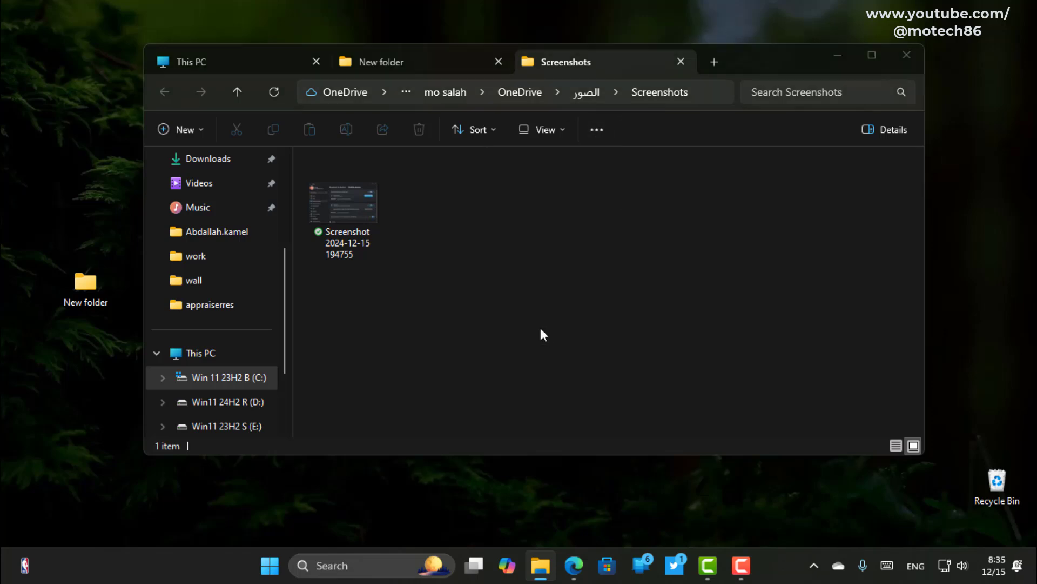
pyautogui.moveTo(356, 174); pyautogui.dragTo(487, 67)
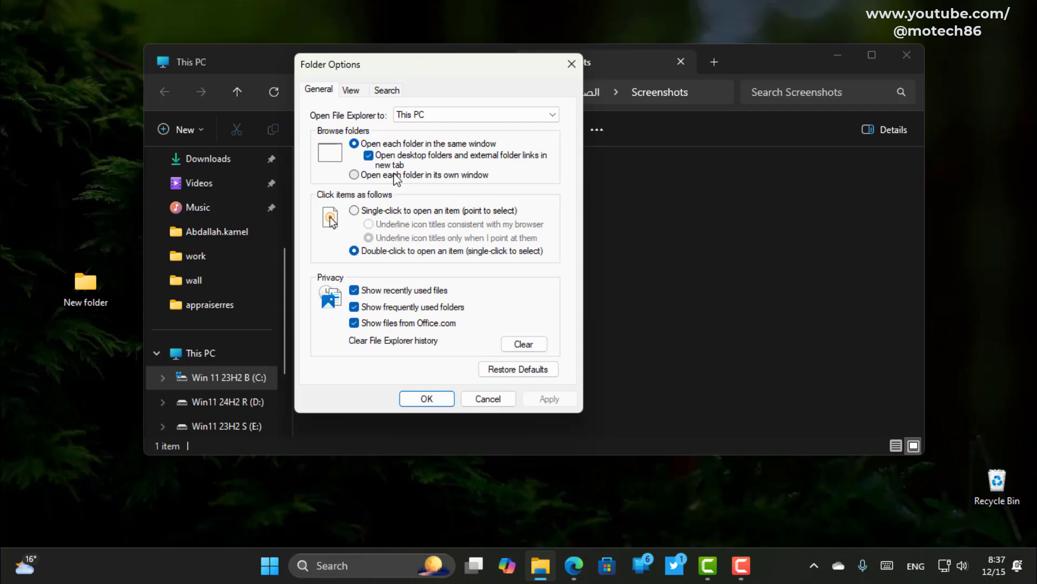
pyautogui.click(354, 175)
pyautogui.click(547, 399)
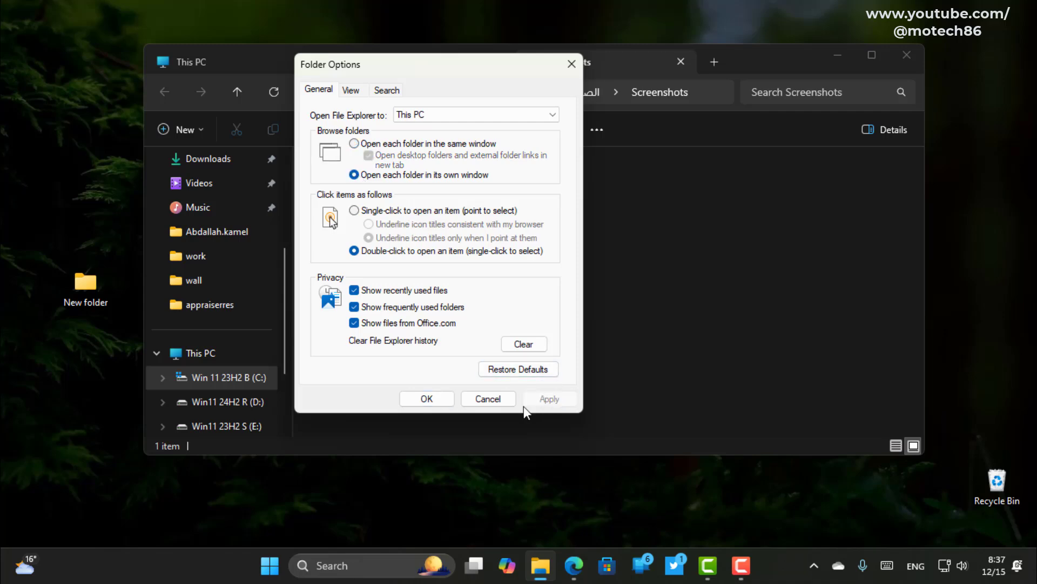
pyautogui.click(426, 398)
pyautogui.doubleClick(76, 296)
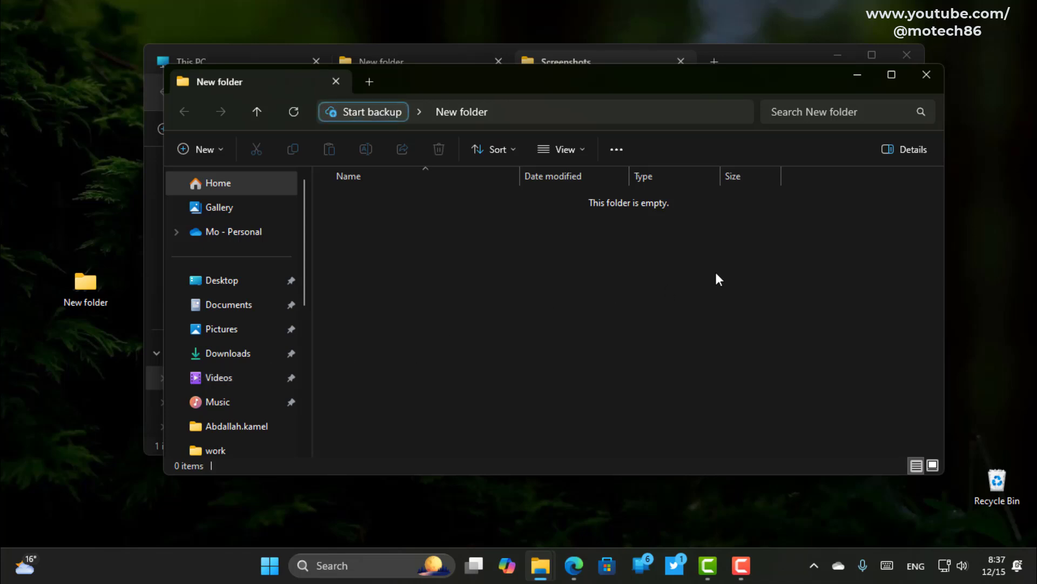
# Set Folder Options to open each folder in the same window, apply it, and close the separate New folder window.
pyautogui.click(616, 149)
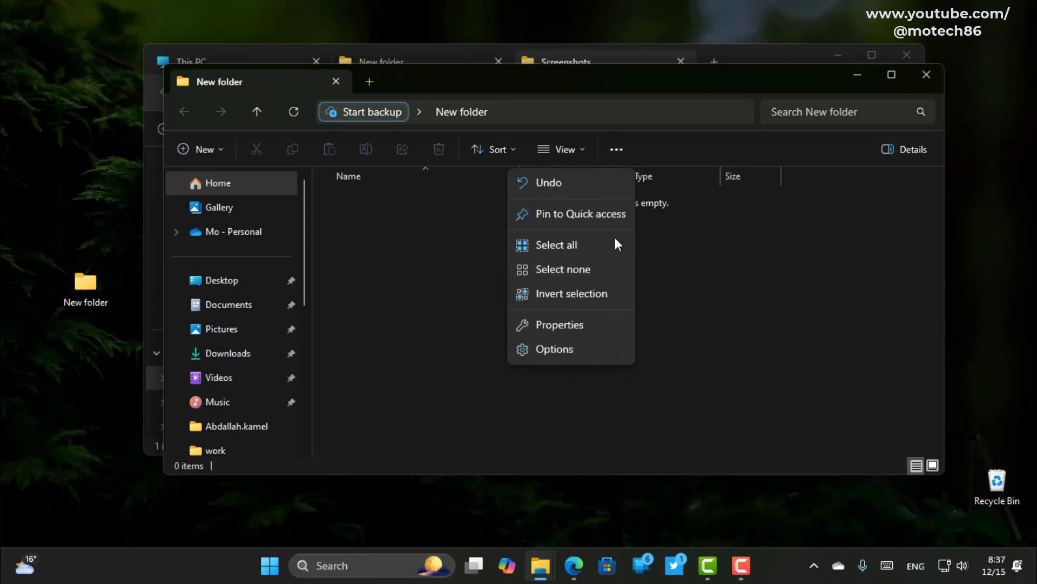
pyautogui.click(550, 350)
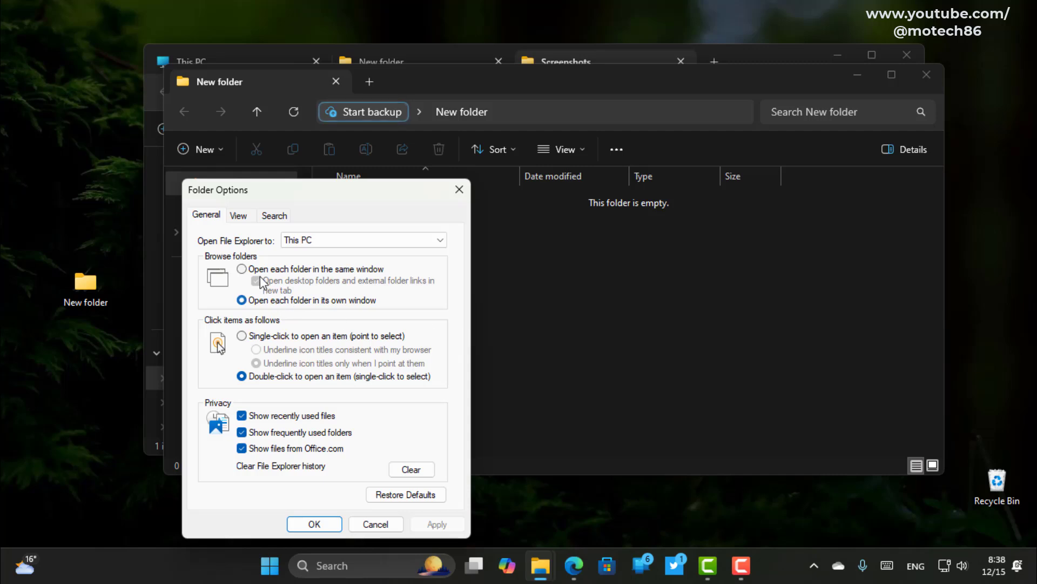
pyautogui.click(241, 269)
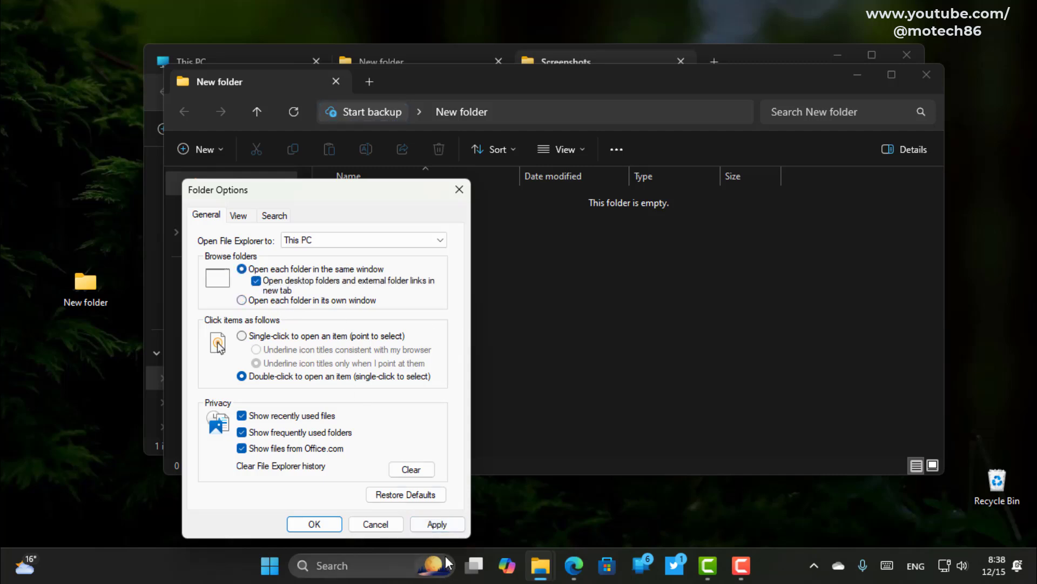
pyautogui.click(437, 525)
pyautogui.click(313, 523)
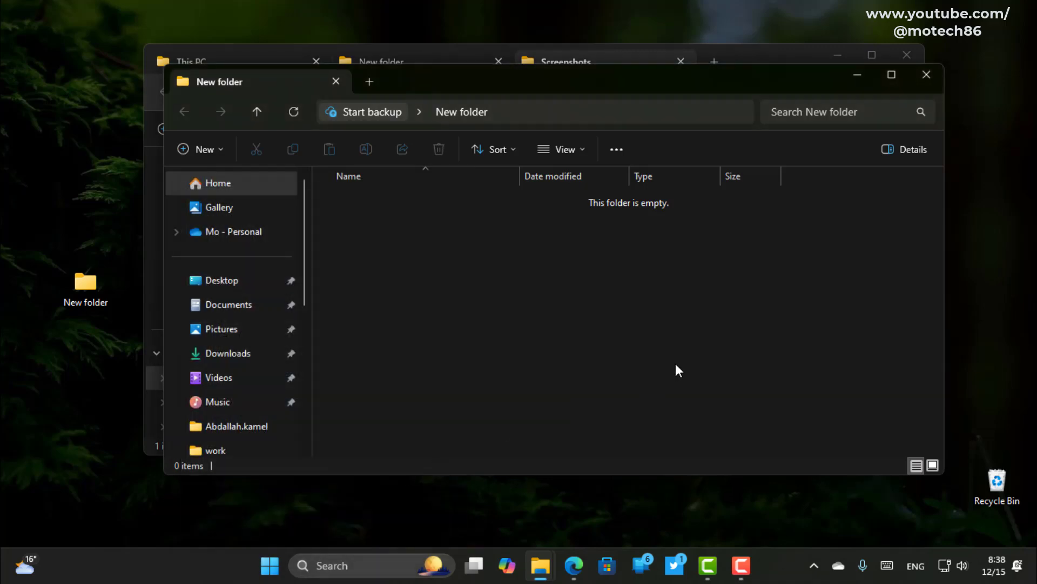
pyautogui.click(923, 82)
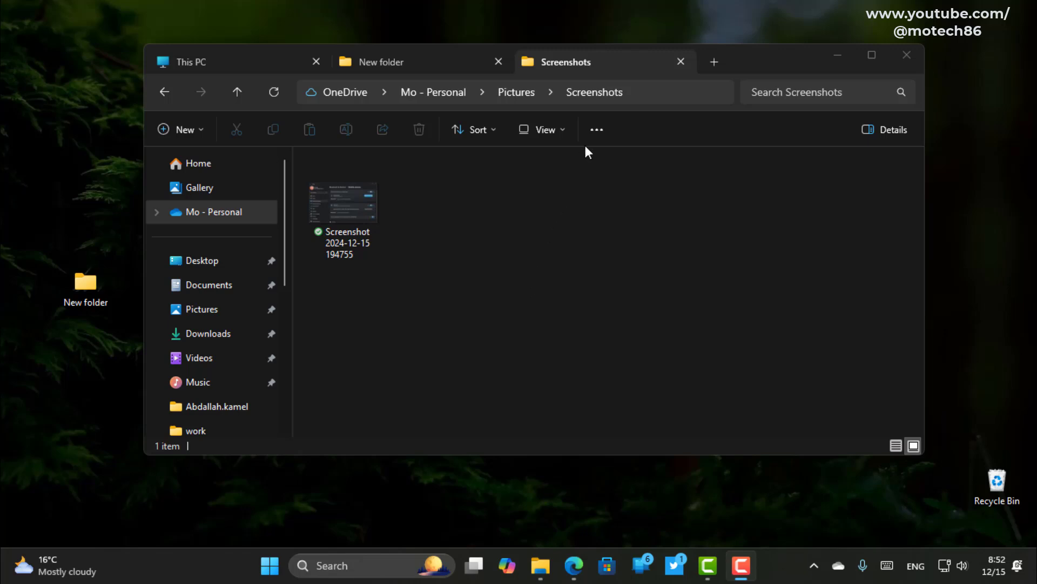
# Enable "Restore previous folder windows at logon" in Folder Options and apply the change.
pyautogui.click(597, 130)
pyautogui.click(547, 326)
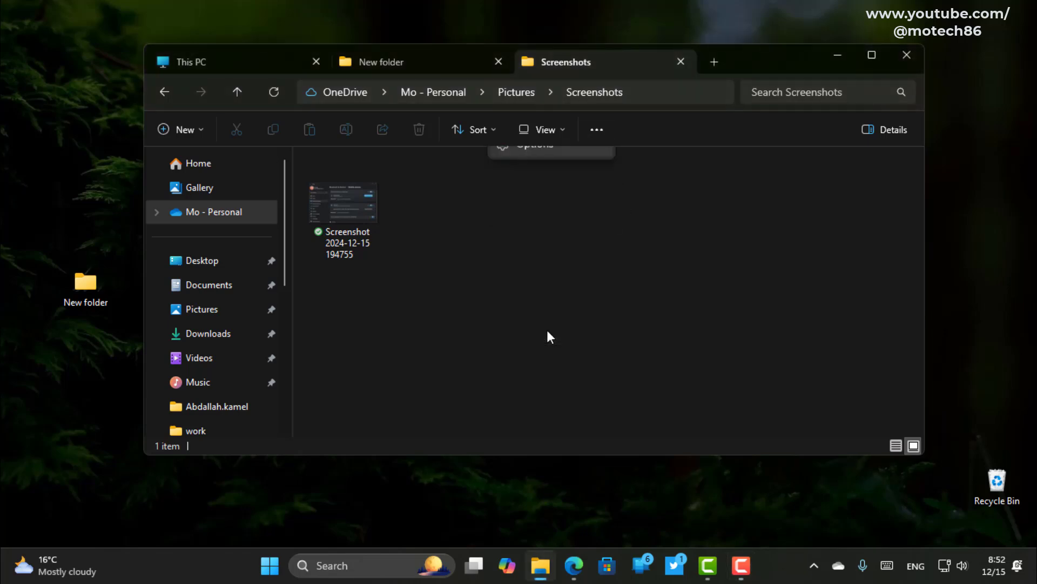
pyautogui.moveTo(276, 174); pyautogui.dragTo(445, 103)
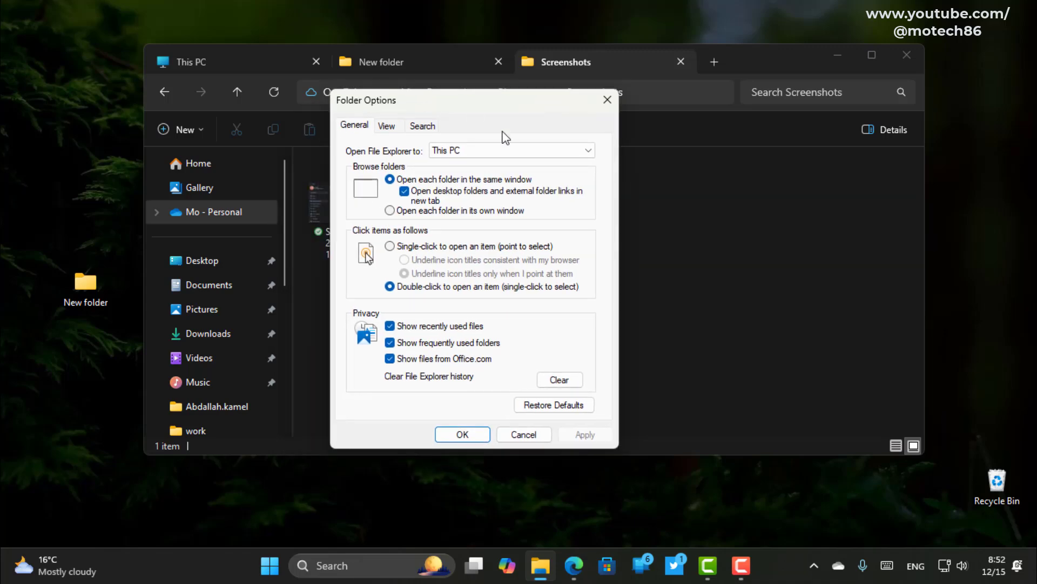
pyautogui.click(387, 125)
pyautogui.scroll(-1, 448, 289)
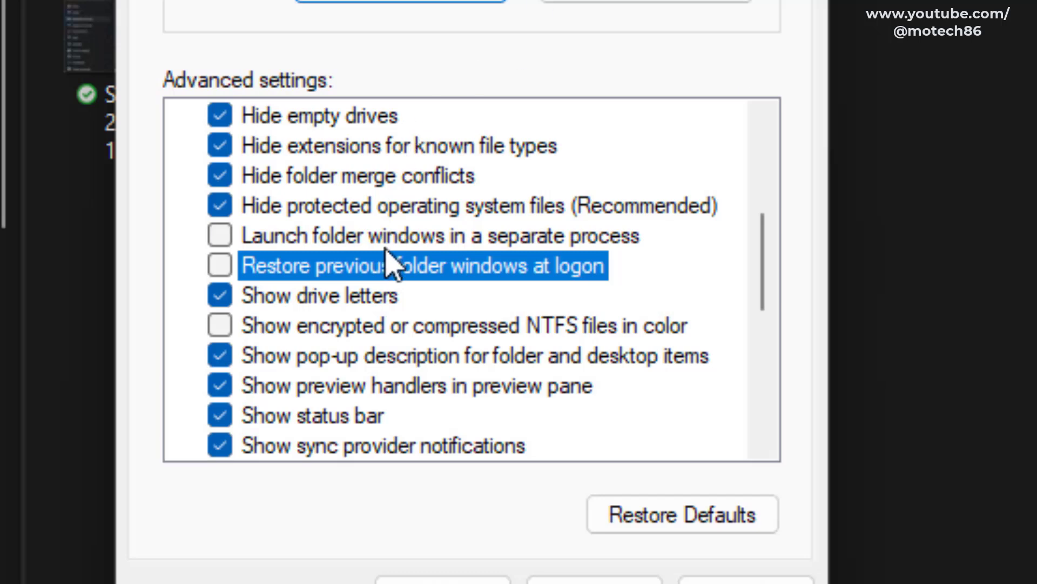
pyautogui.click(220, 265)
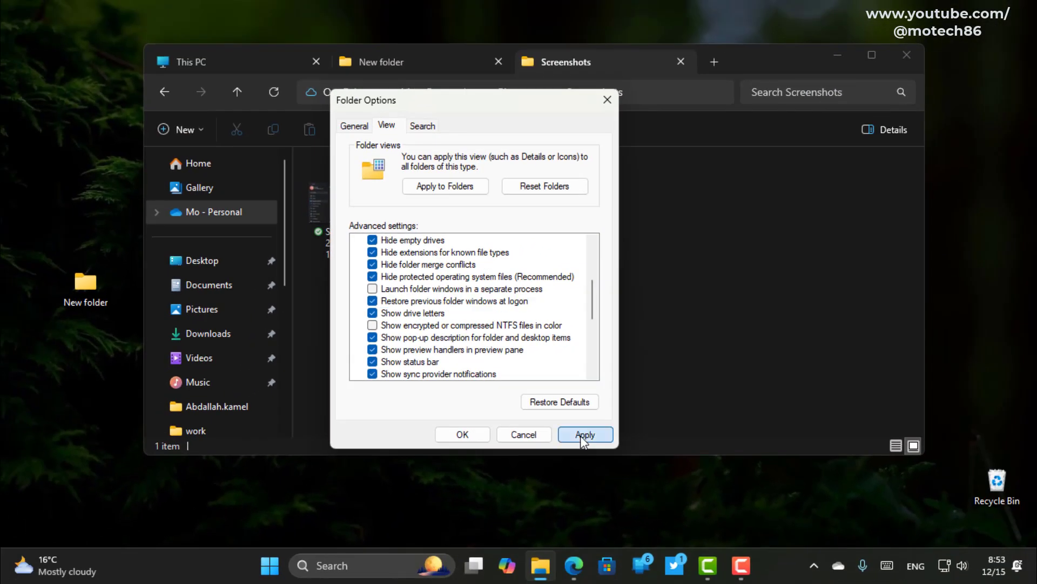
pyautogui.click(608, 458)
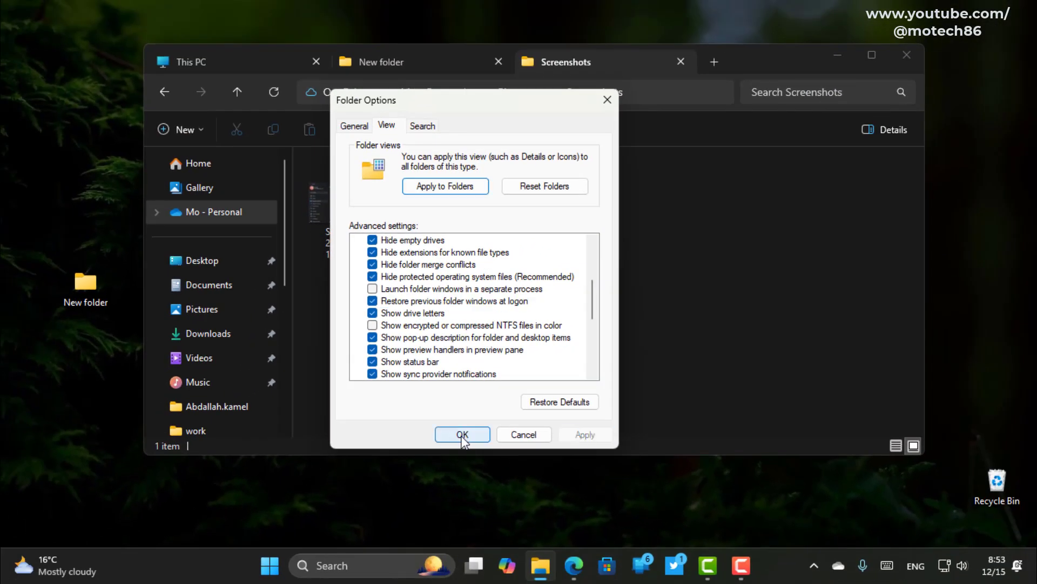
pyautogui.click(459, 457)
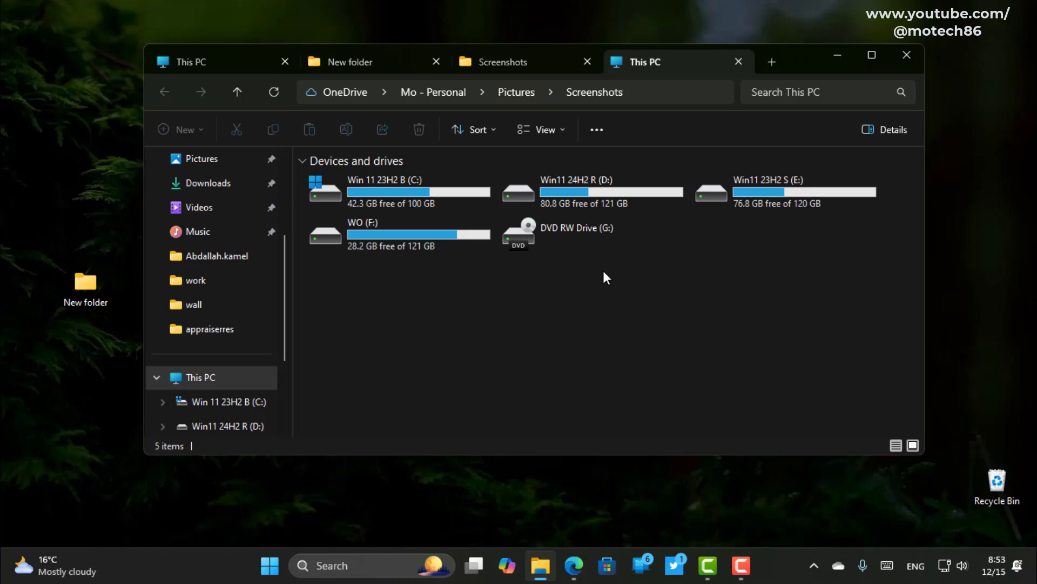
pyautogui.click(598, 130)
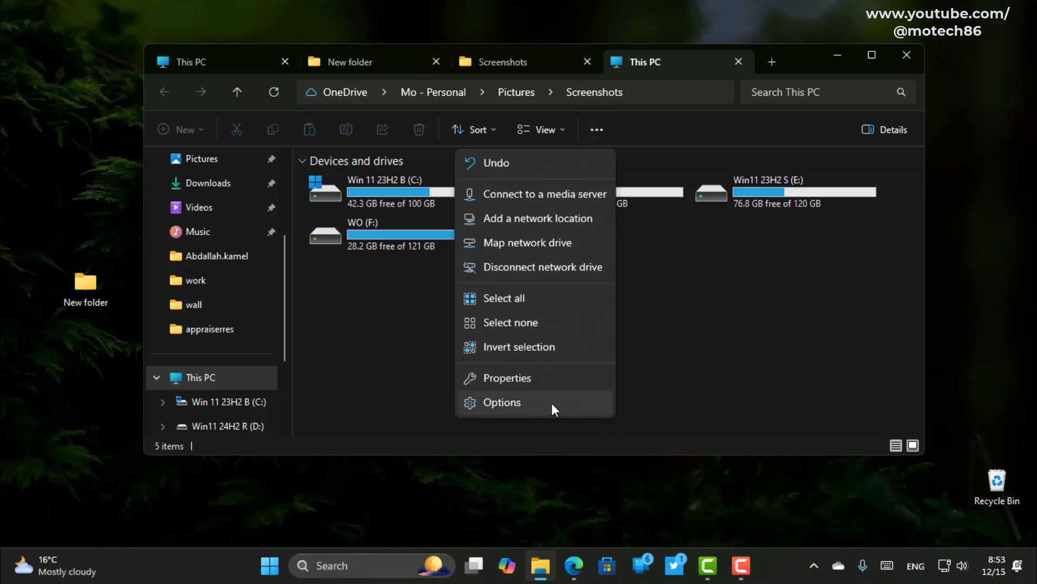
pyautogui.click(675, 378)
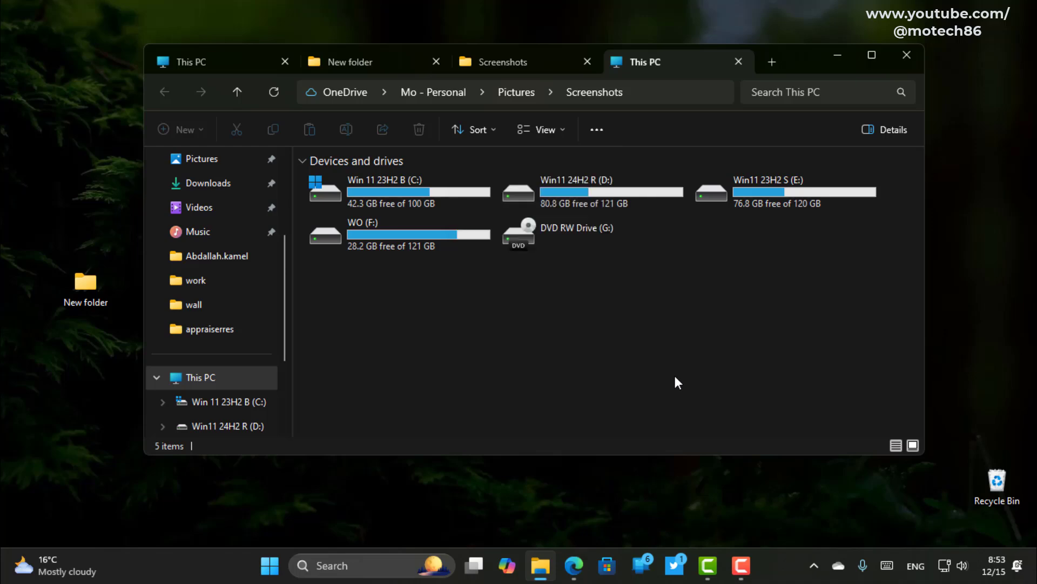
pyautogui.click(268, 566)
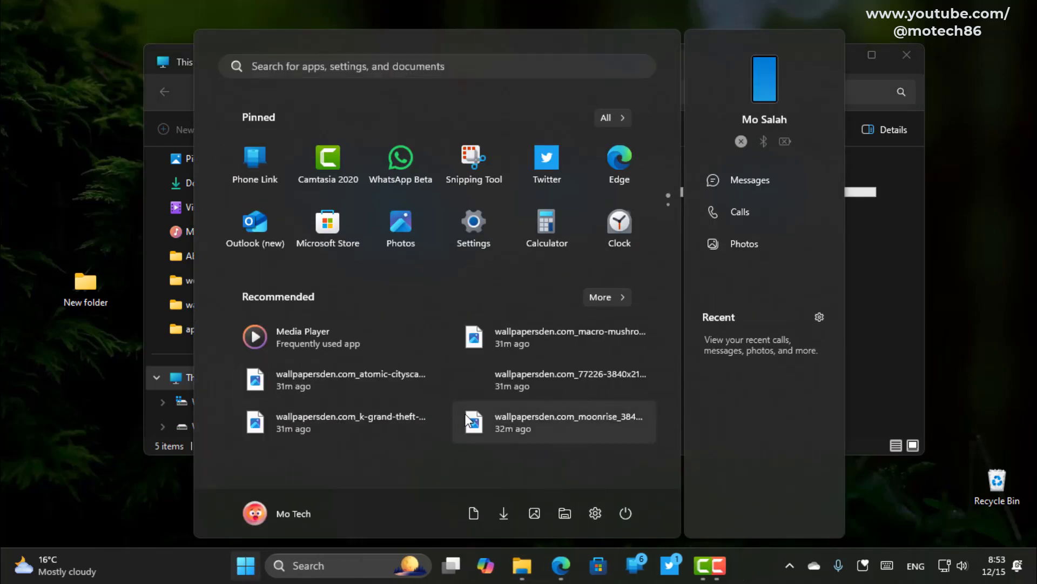
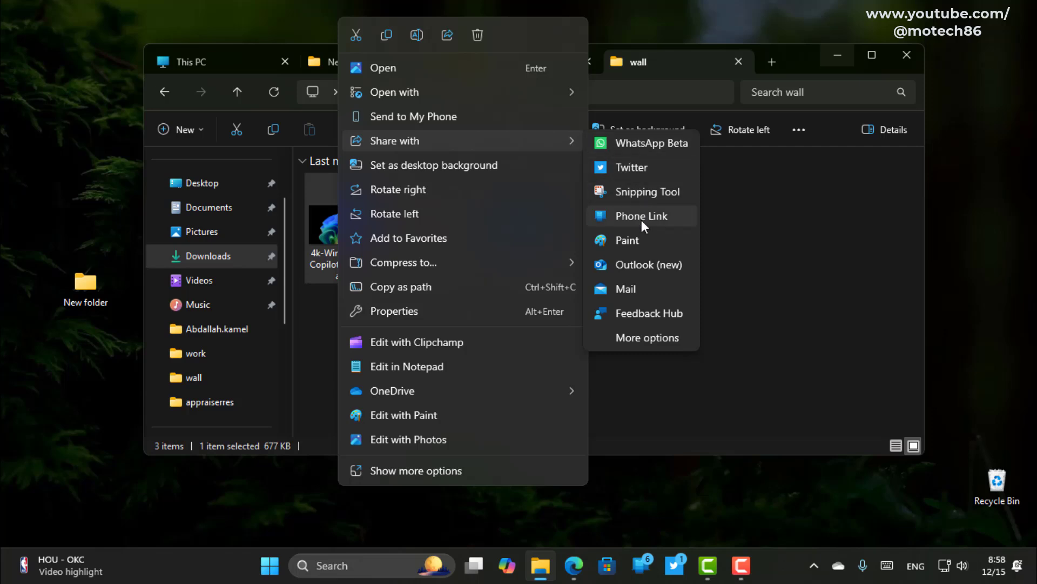
# Share the selected 4k-Windows-11-Copilot-4K-Wallpaper image with Snipping Tool.
pyautogui.click(626, 191)
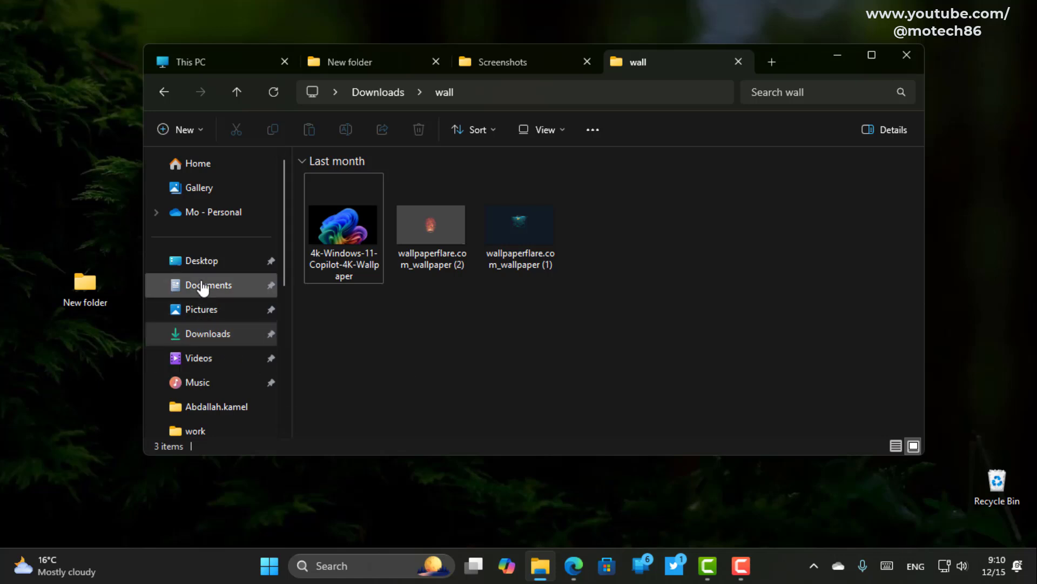
# Create a folder named ss on the Win11 24H2 R (D:) drive from the navigation pane.
pyautogui.scroll(-4, 202, 301)
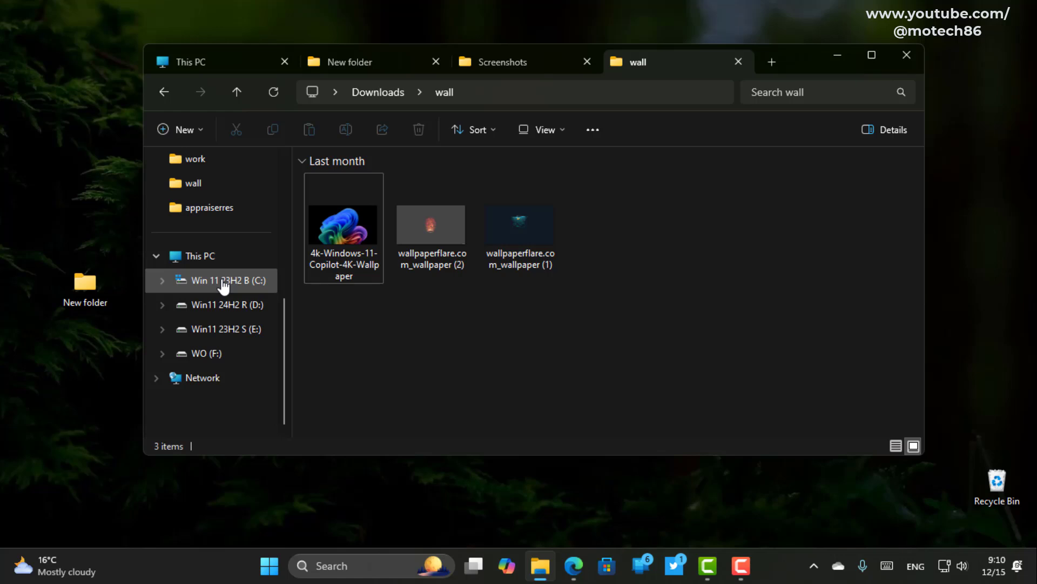
pyautogui.rightClick(201, 313)
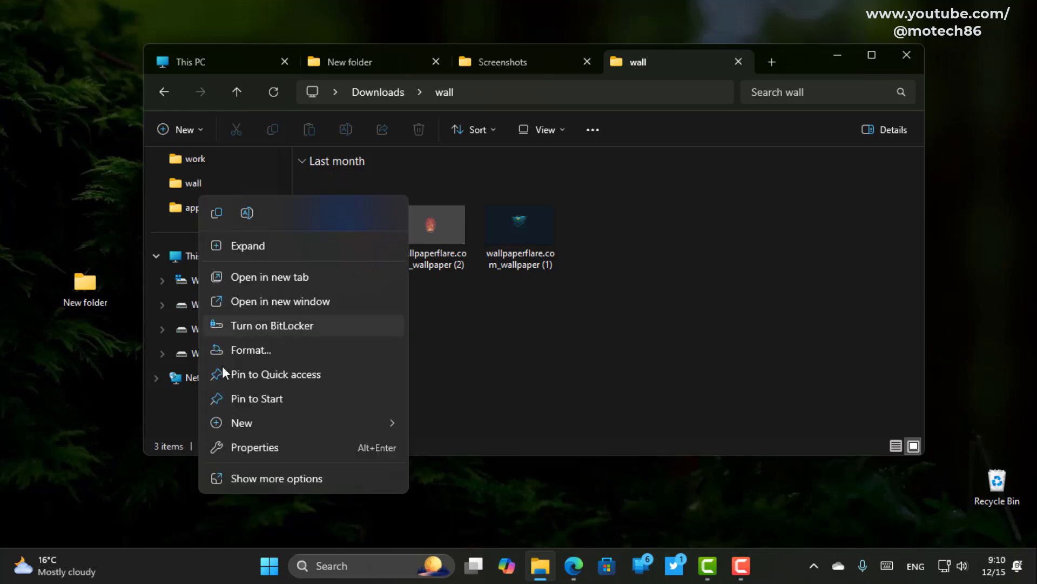
pyautogui.moveTo(252, 427)
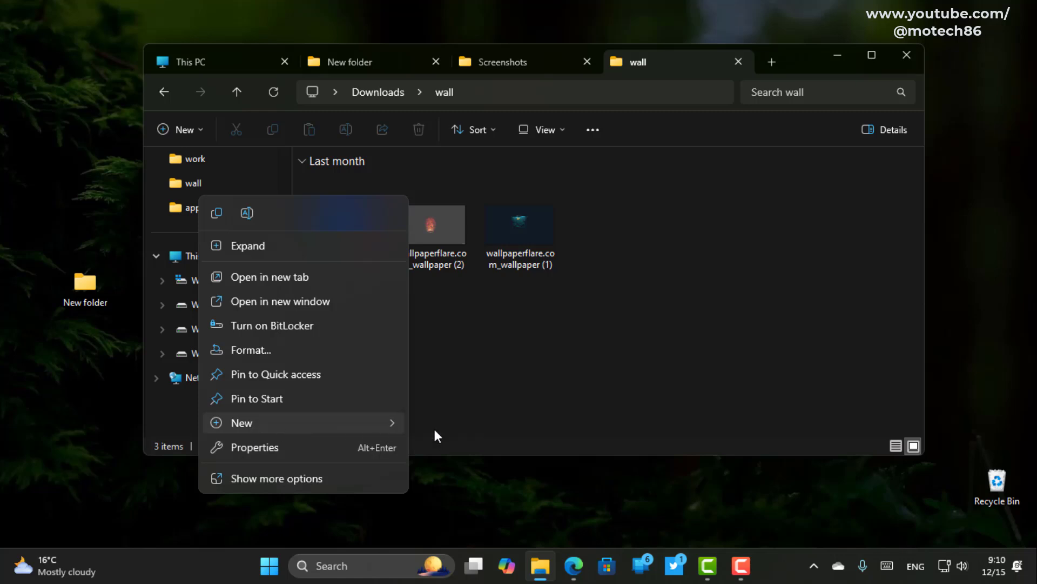
pyautogui.click(433, 426)
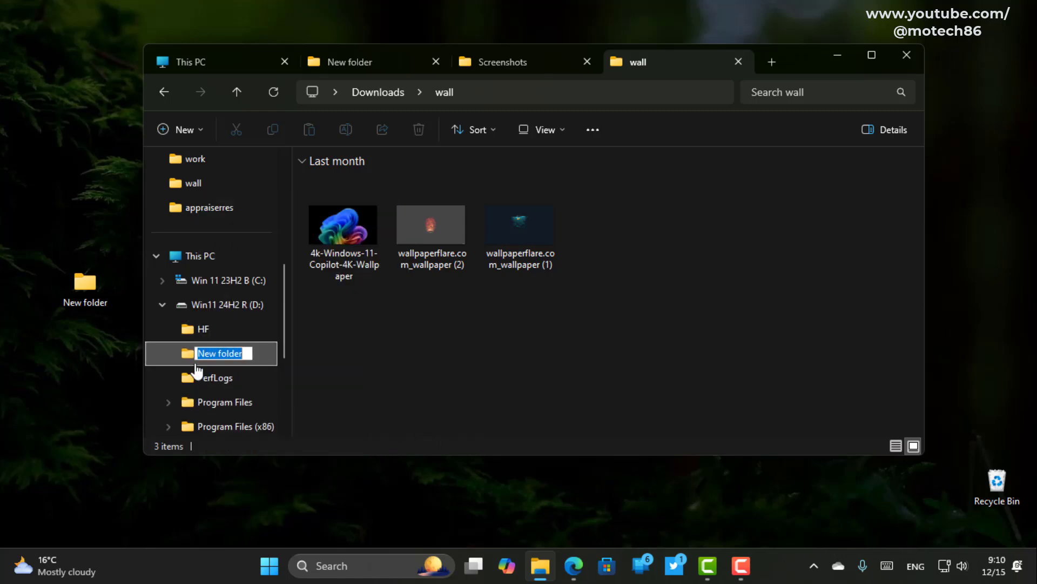
pyautogui.write('ss')
pyautogui.click(403, 361)
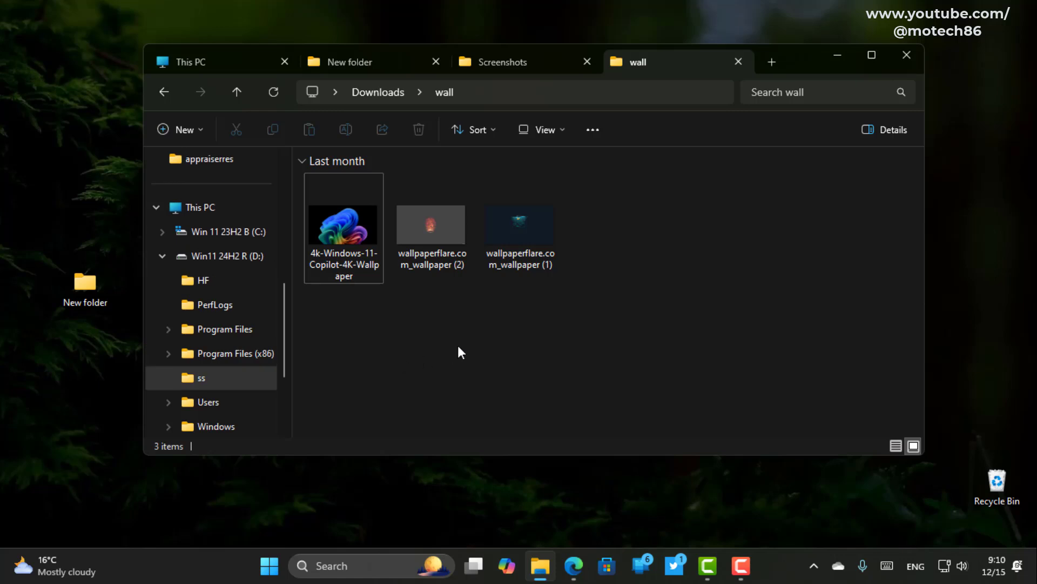
# Transfer the three wallpaper images from the wall folder into the ss folder, then open ss and select them all.
pyautogui.moveTo(628, 316); pyautogui.dragTo(226, 375)
pyautogui.click(226, 377)
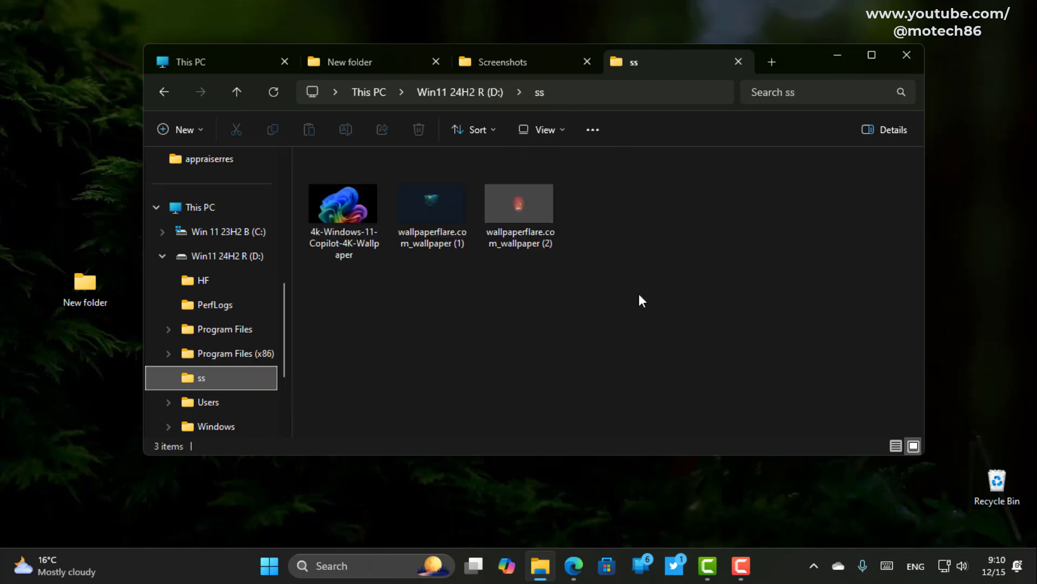
pyautogui.moveTo(642, 300); pyautogui.dragTo(336, 181)
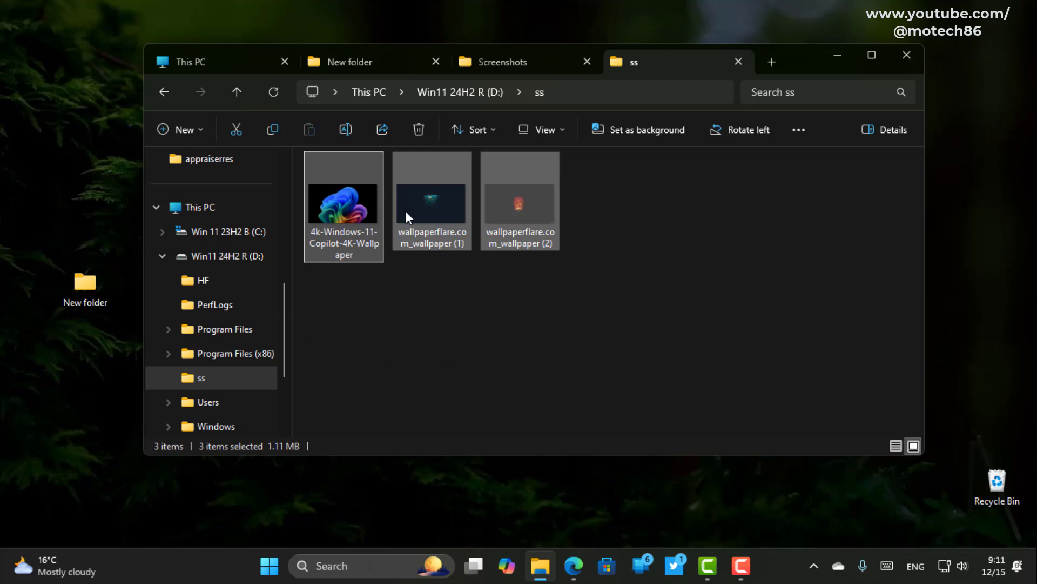
pyautogui.click(203, 382)
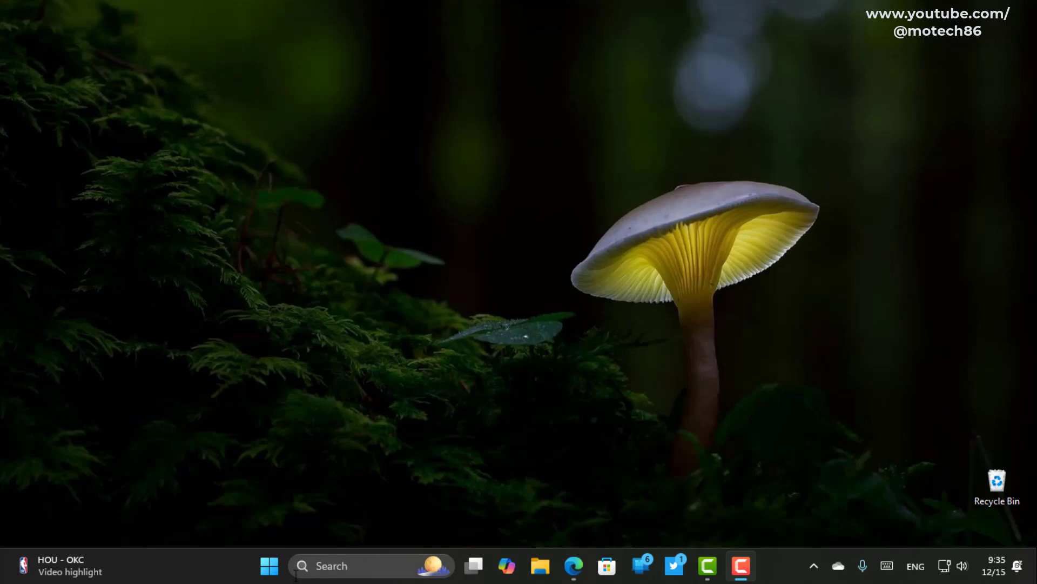
# Open the Resume page of the Apps section in Windows Settings.
pyautogui.click(269, 565)
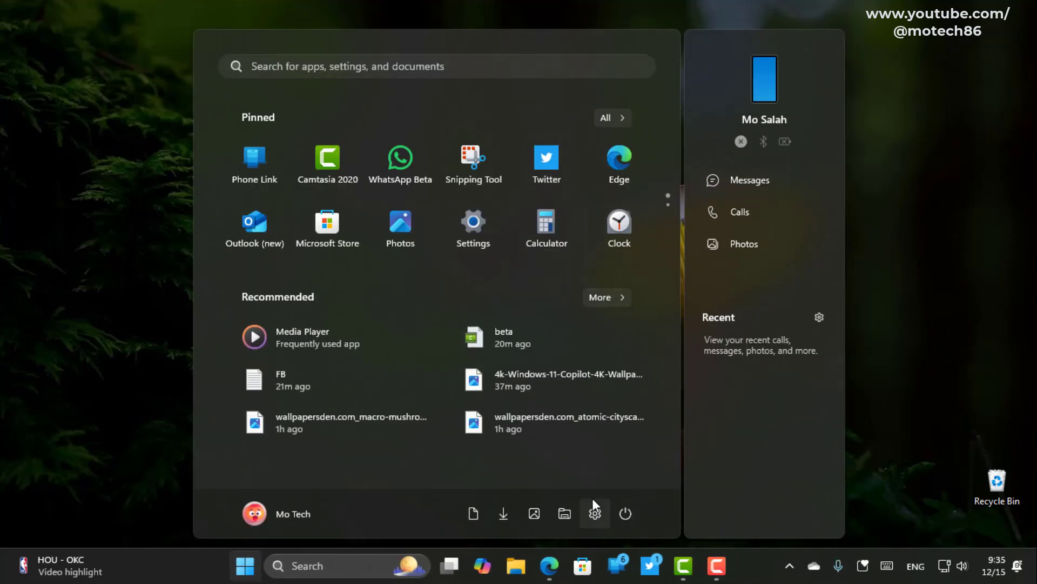
pyautogui.click(594, 511)
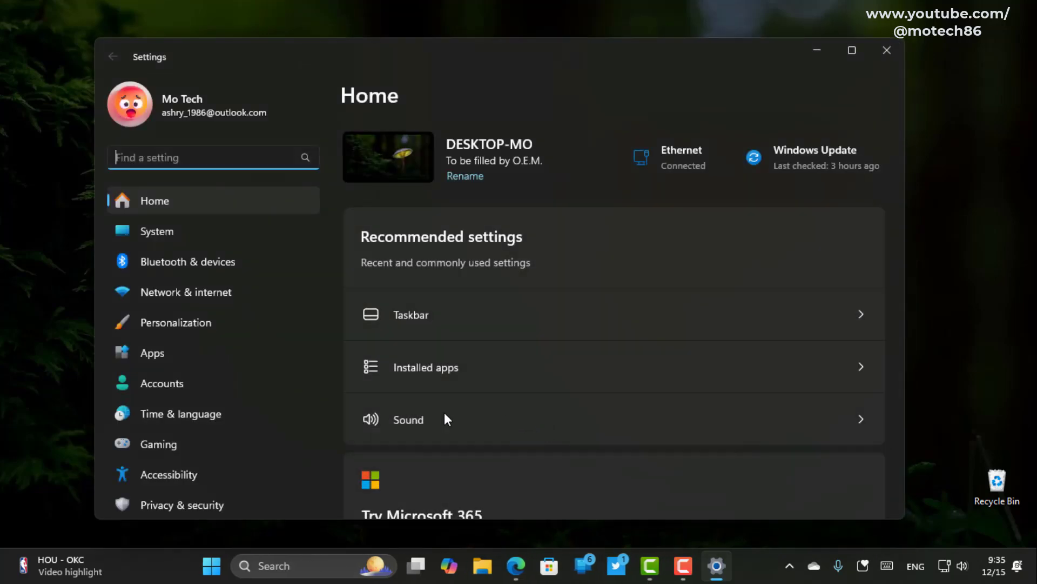
pyautogui.click(148, 354)
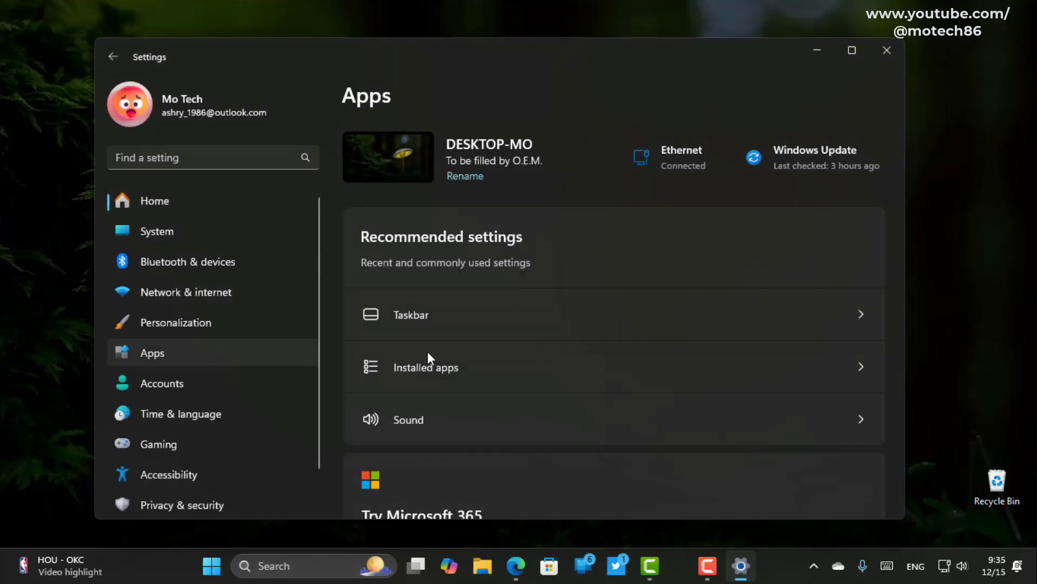
pyautogui.scroll(-1, 459, 400)
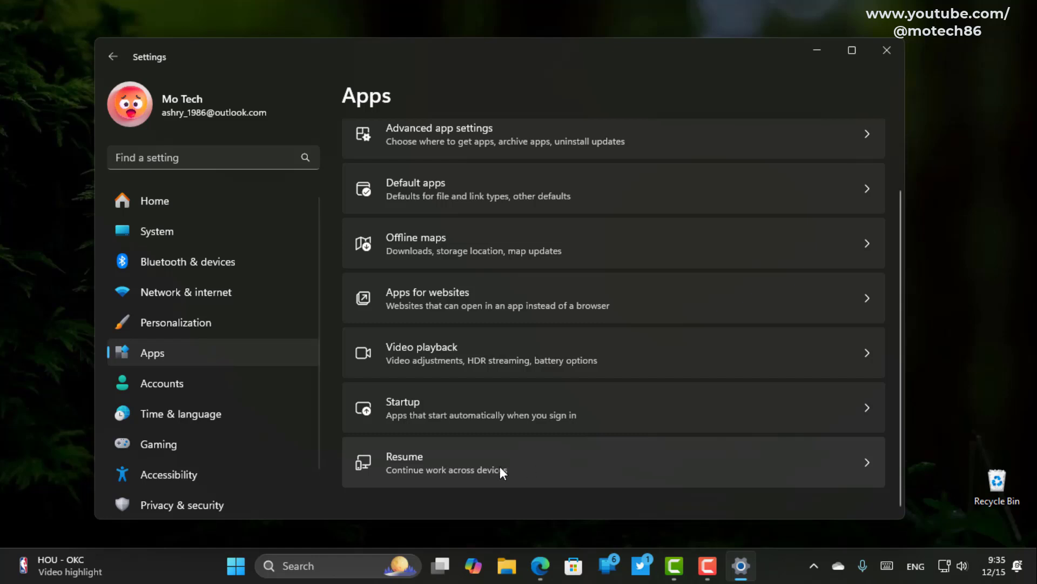
pyautogui.click(440, 465)
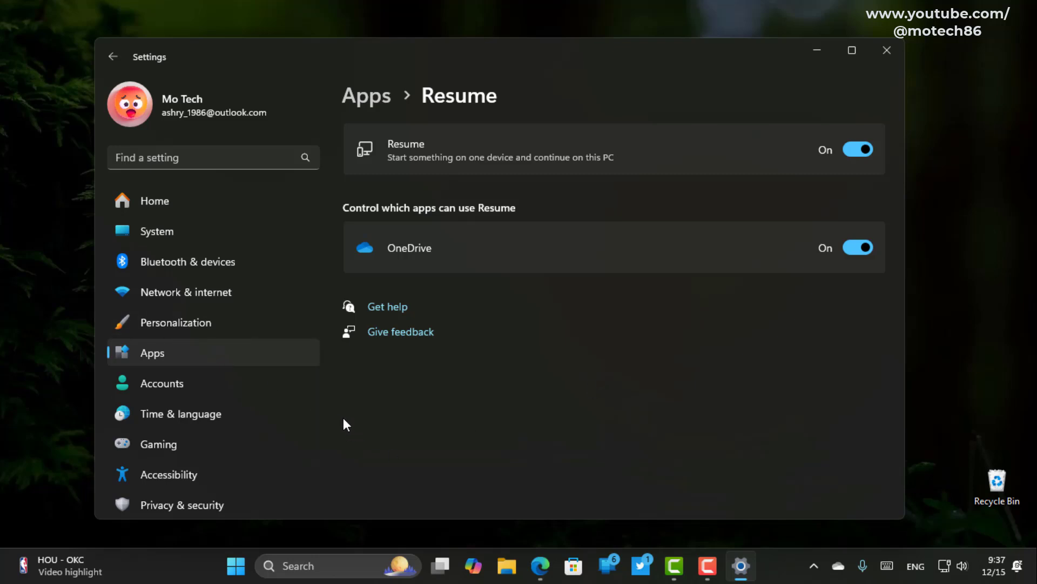
# In the Personalization taskbar settings, set the Emoji and more system tray icon to Always.
pyautogui.click(215, 325)
pyautogui.scroll(-8, 656, 291)
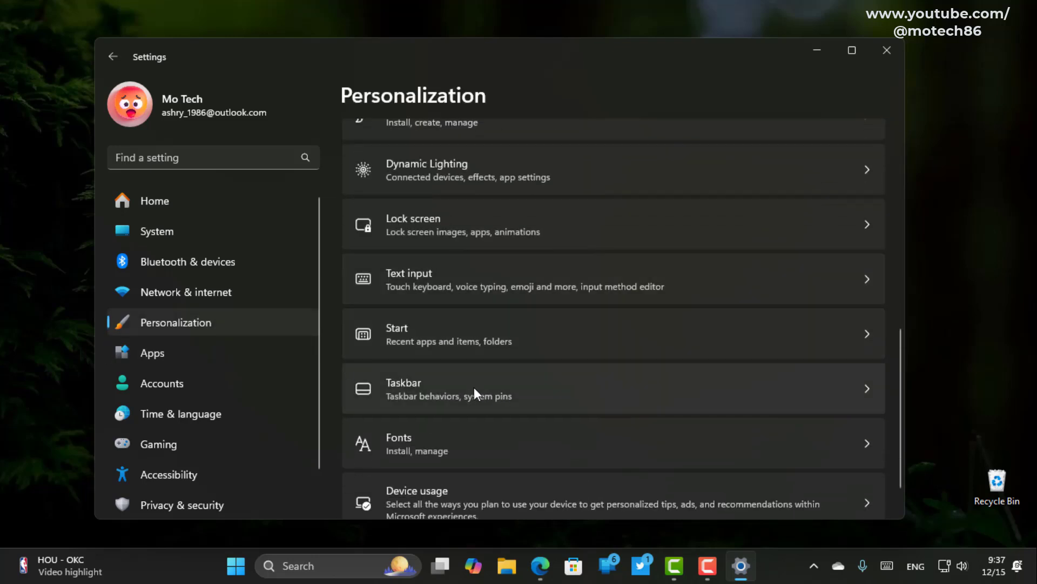
pyautogui.click(474, 387)
pyautogui.scroll(-3, 569, 364)
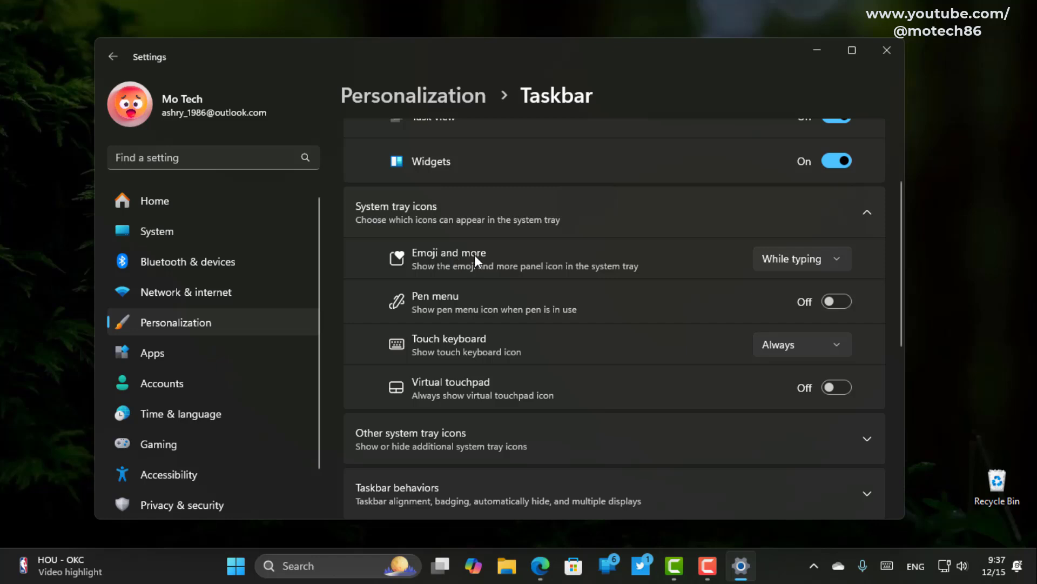
pyautogui.click(788, 258)
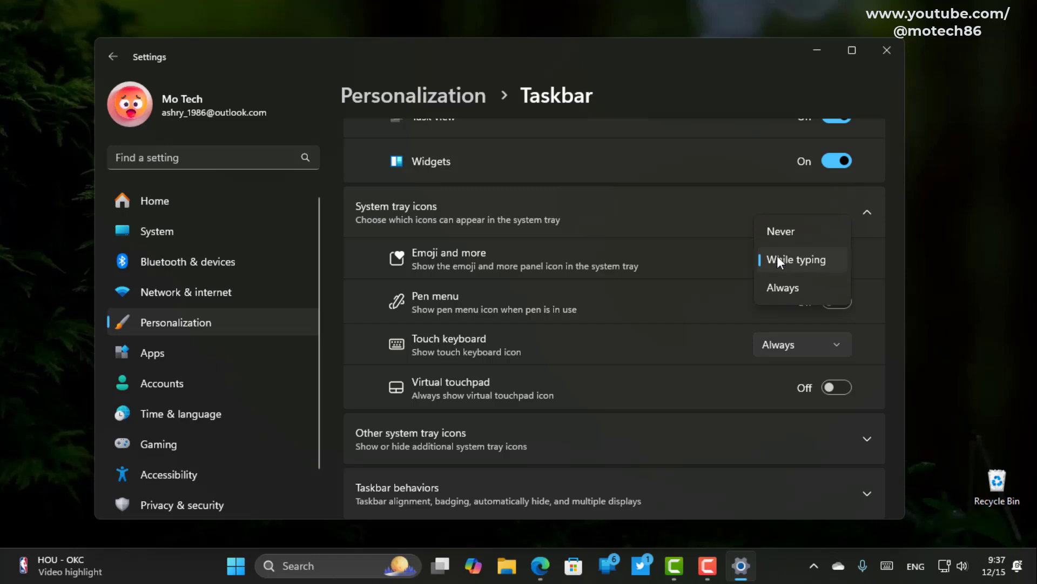
pyautogui.click(782, 281)
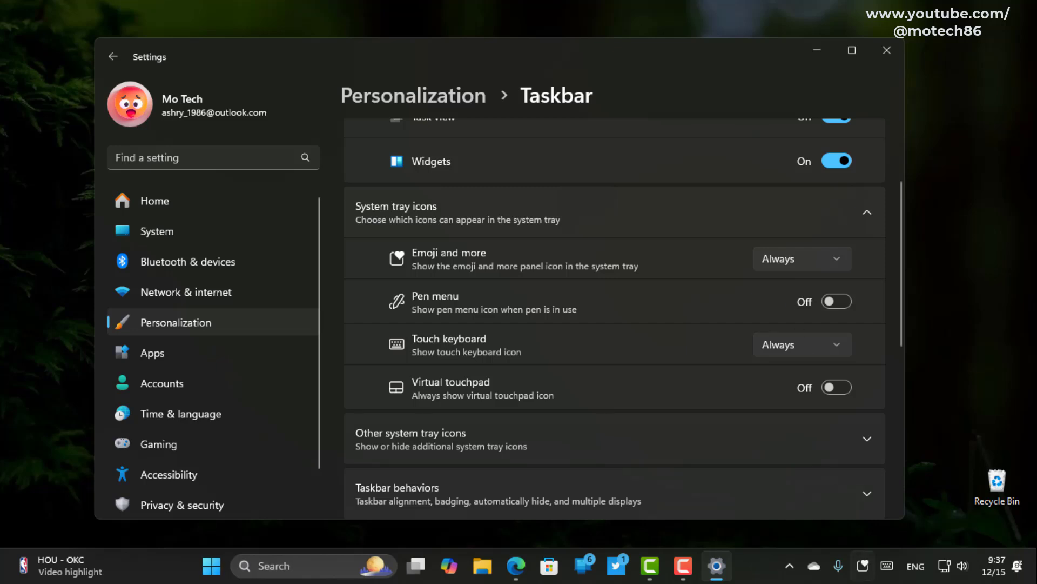
# Open the emoji panel from the system tray, move it over the Settings window, and close it.
pyautogui.click(863, 565)
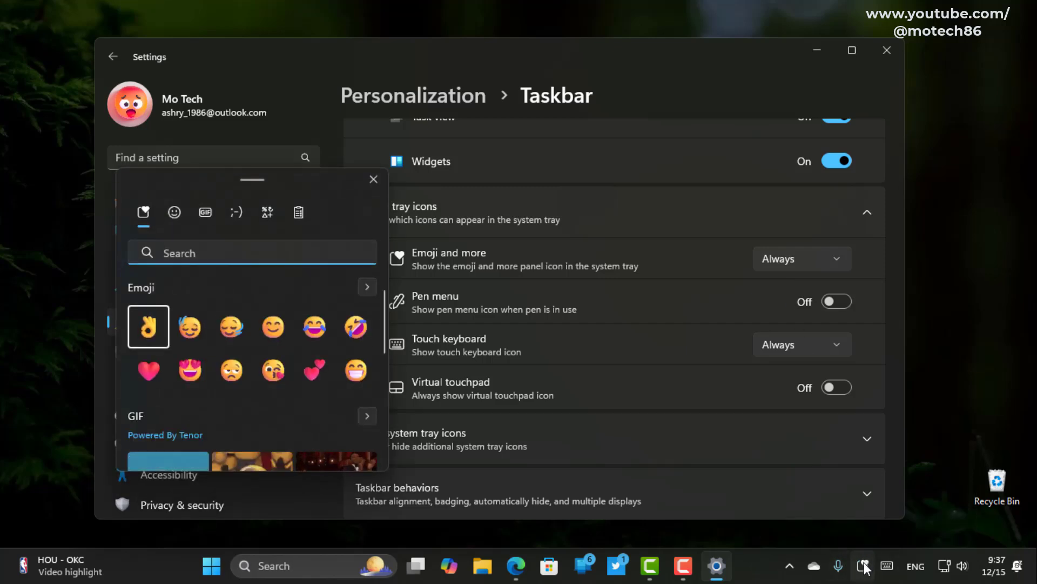
pyautogui.moveTo(226, 186); pyautogui.dragTo(588, 163)
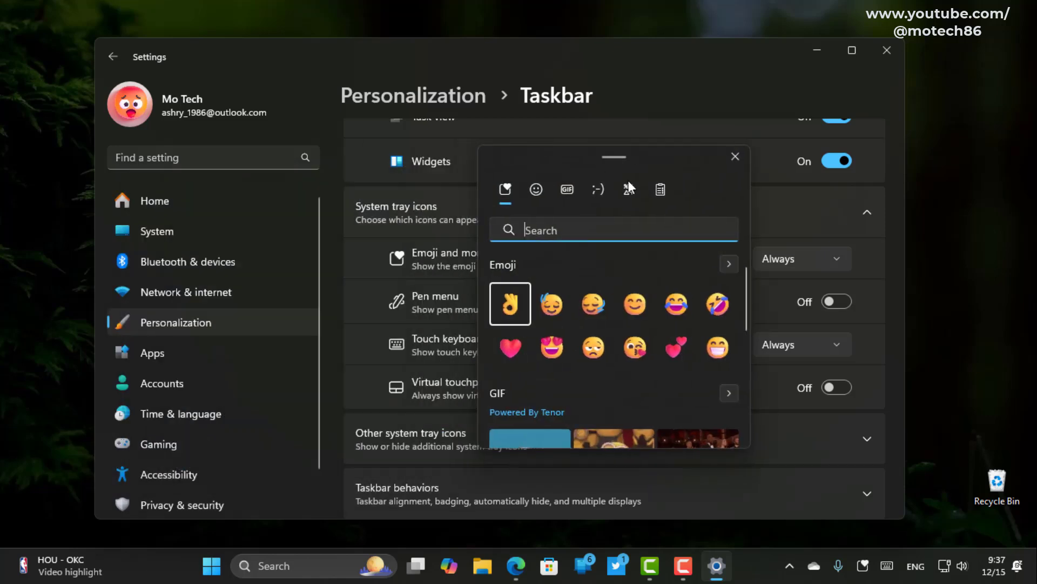
pyautogui.click(735, 158)
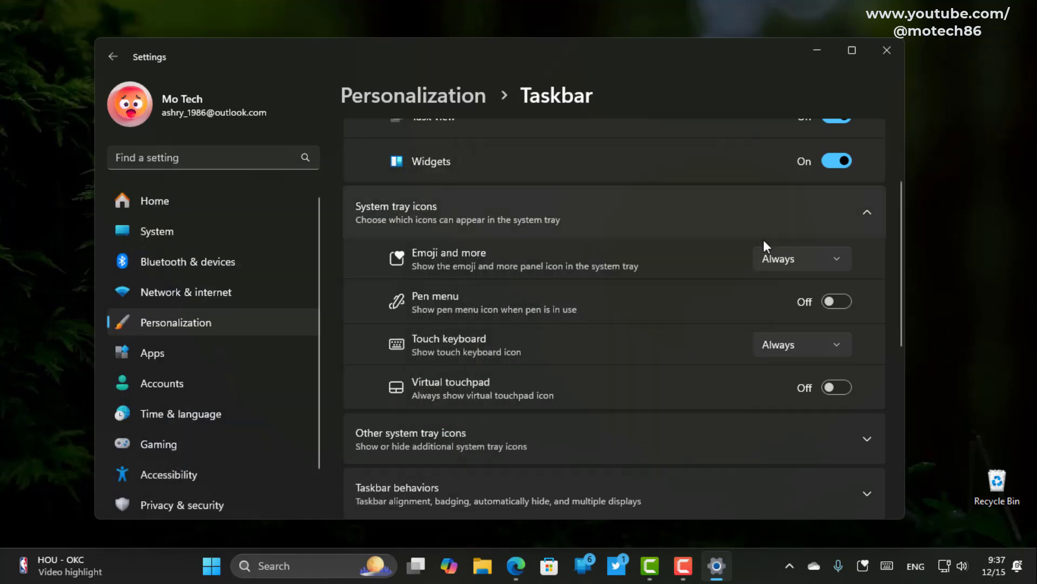
# Set the Emoji and more system tray icon to While typing and minimize Settings.
pyautogui.click(797, 258)
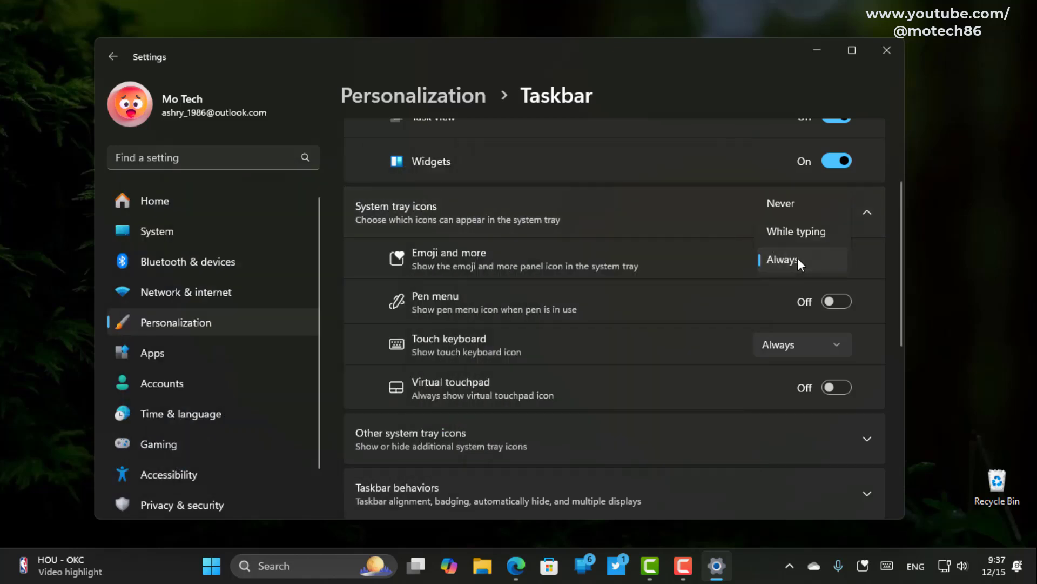
pyautogui.click(777, 233)
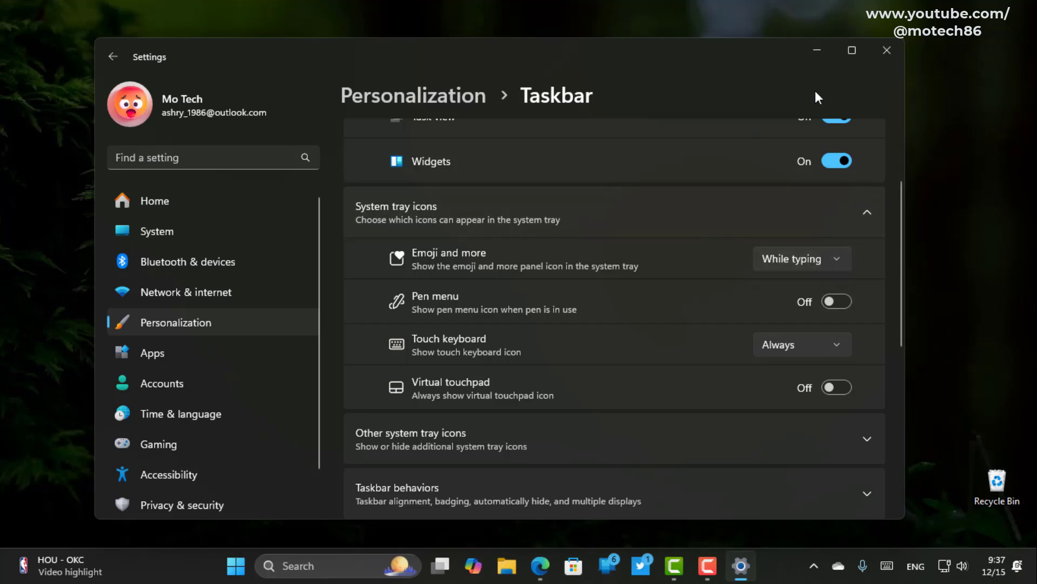
pyautogui.click(816, 51)
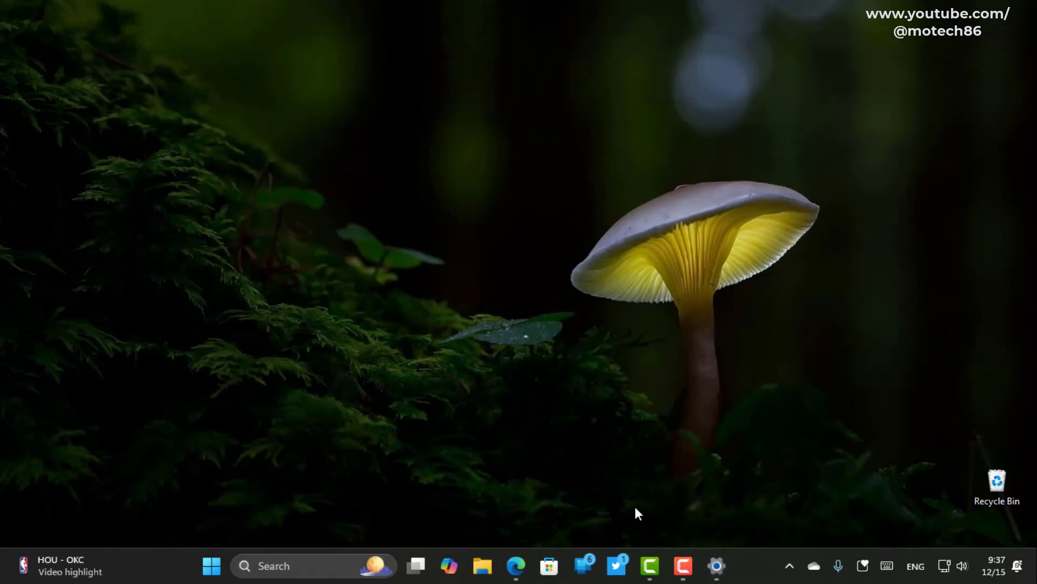
# Switch to the X app and start a new post with the text "ss".
pyautogui.click(618, 565)
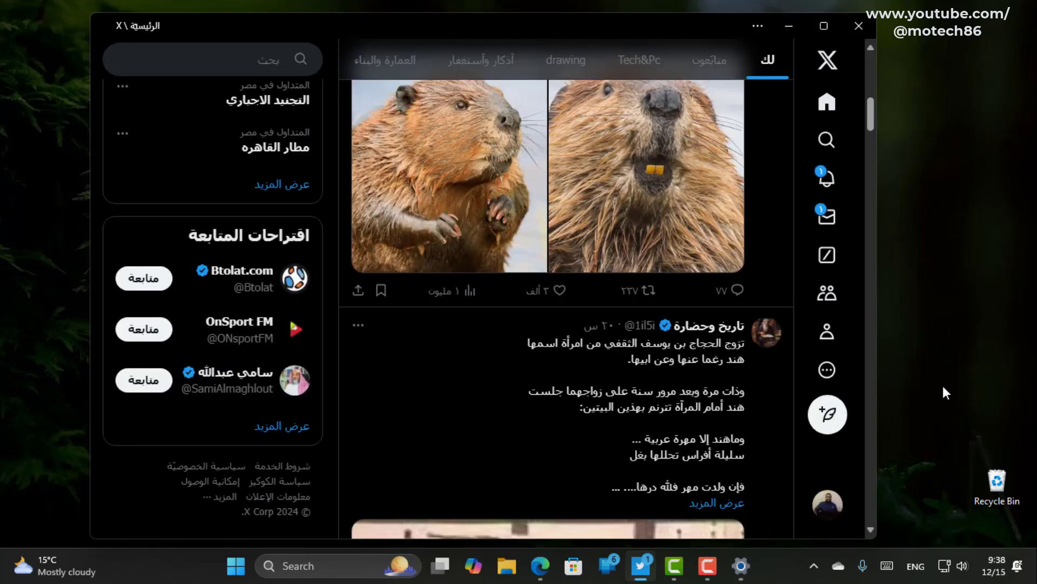
pyautogui.click(827, 413)
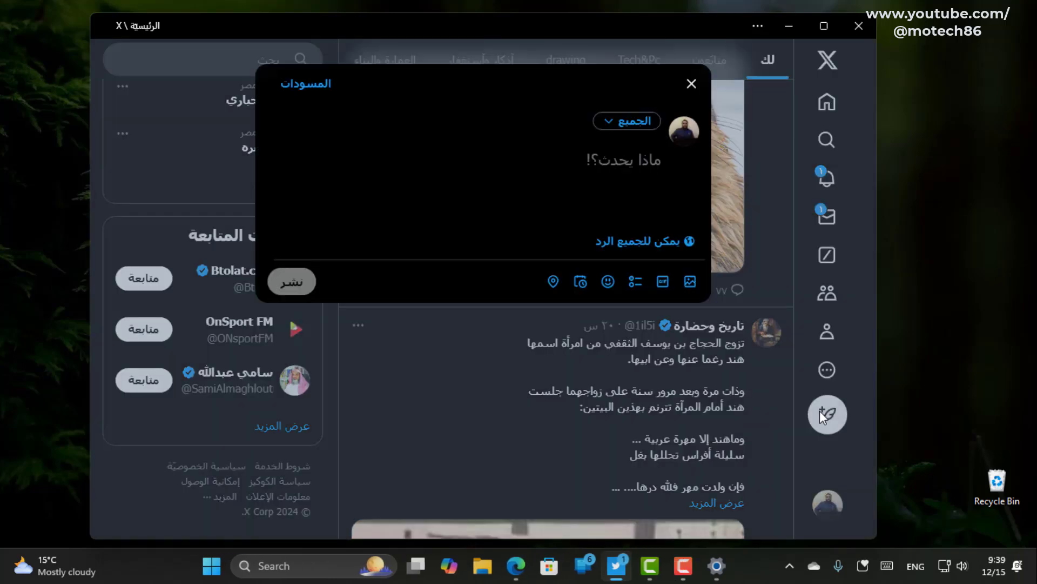
pyautogui.write('ss')
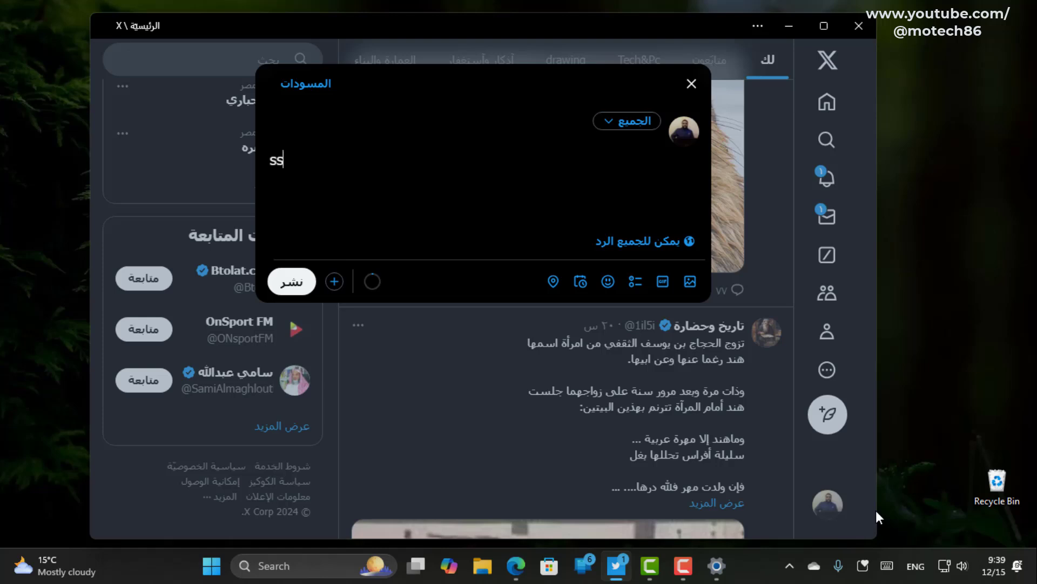
# Insert three OK-hand emojis into the post using the system tray emoji panel, then close the panel.
pyautogui.click(871, 574)
pyautogui.moveTo(420, 181); pyautogui.dragTo(614, 142)
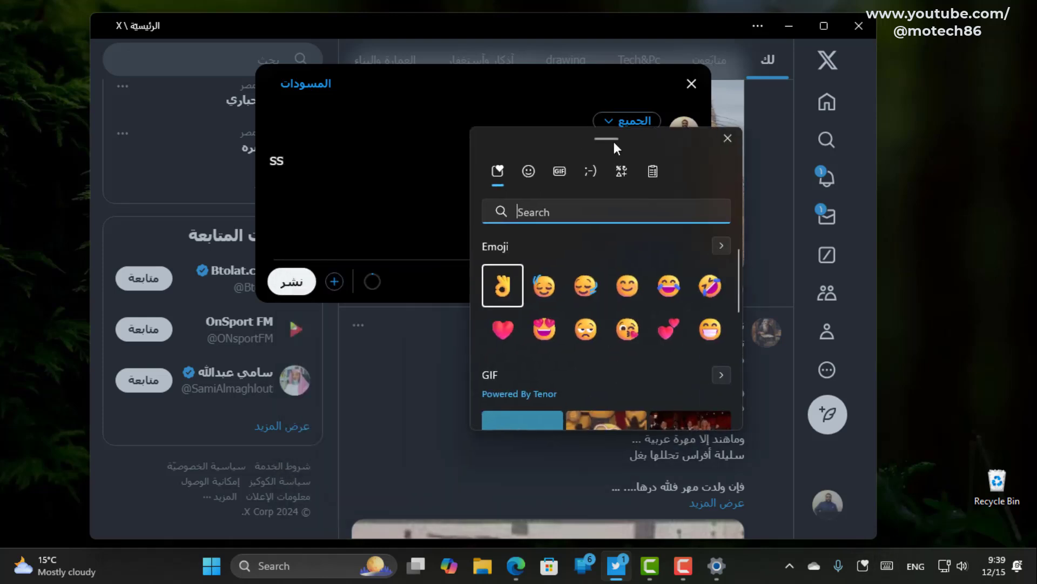
pyautogui.click(513, 282)
pyautogui.click(513, 282)
pyautogui.click(513, 282)
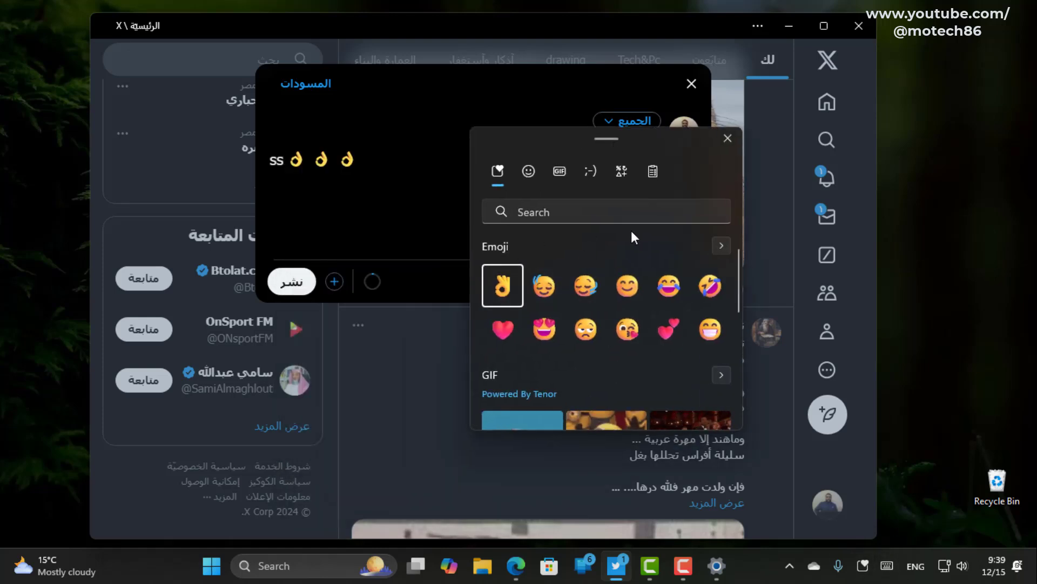
pyautogui.click(728, 139)
# Discard the draft post without saving it and close the X app.
pyautogui.click(692, 84)
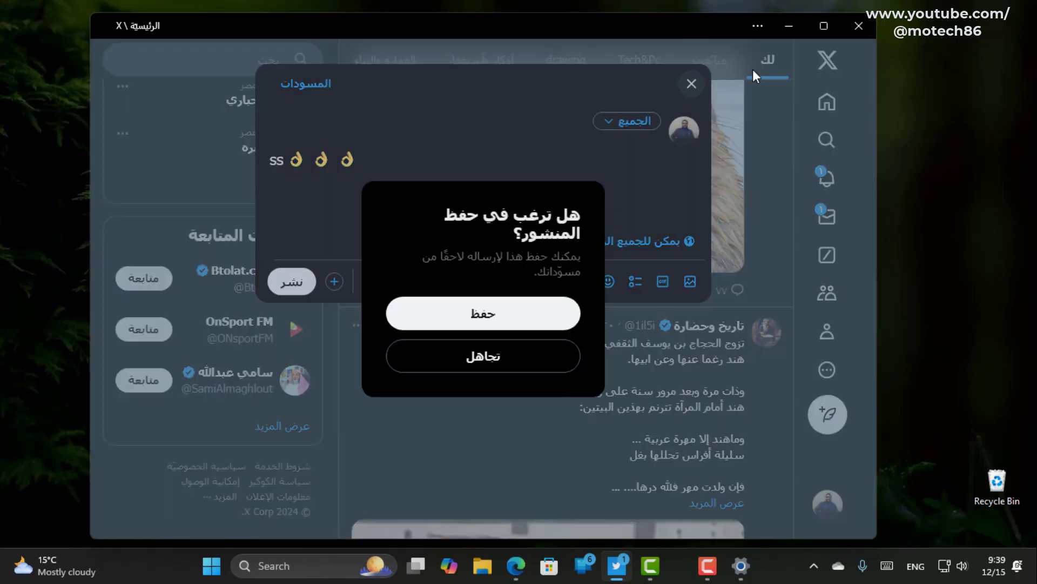
pyautogui.click(495, 357)
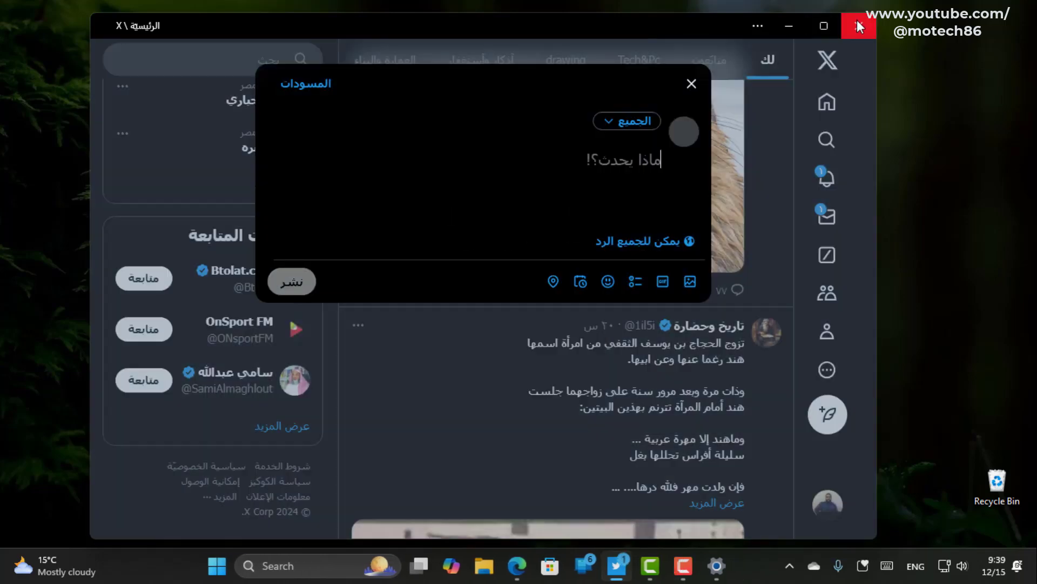
pyautogui.click(859, 25)
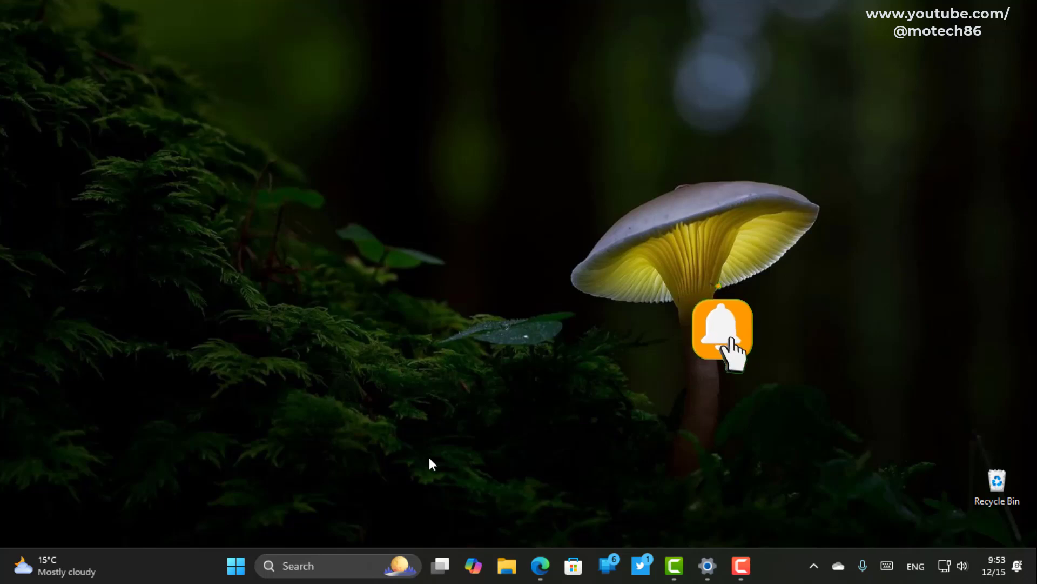
# Open the sharing options for the FB file in the Start menu's recommended items.
pyautogui.click(234, 577)
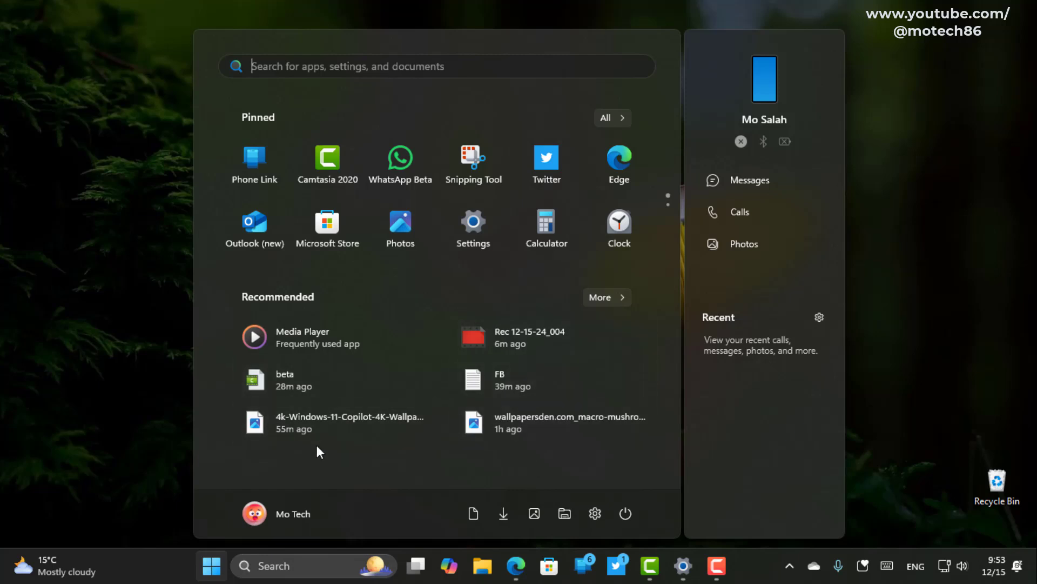
pyautogui.moveTo(482, 381)
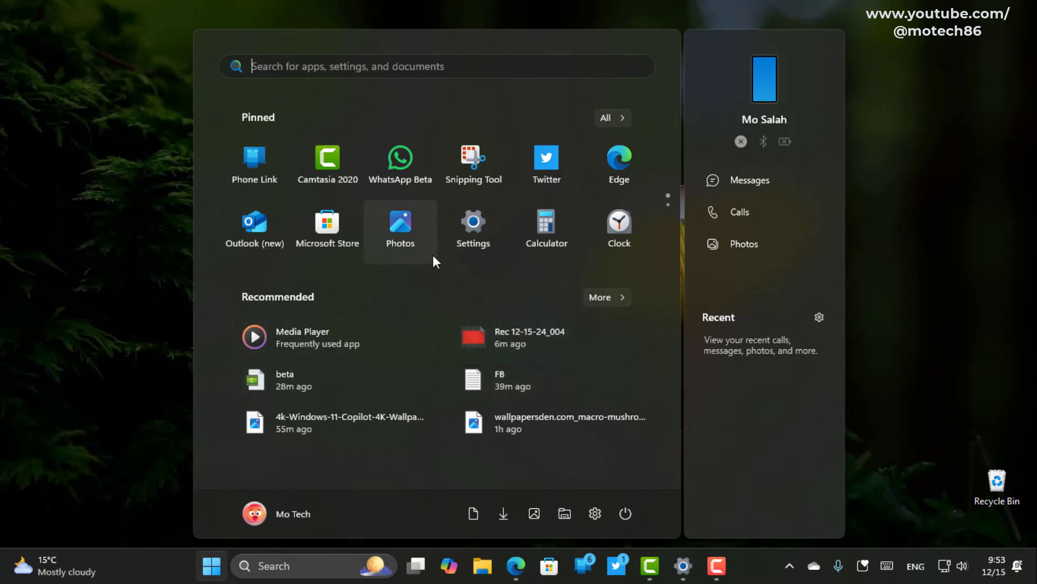
pyautogui.rightClick(478, 372)
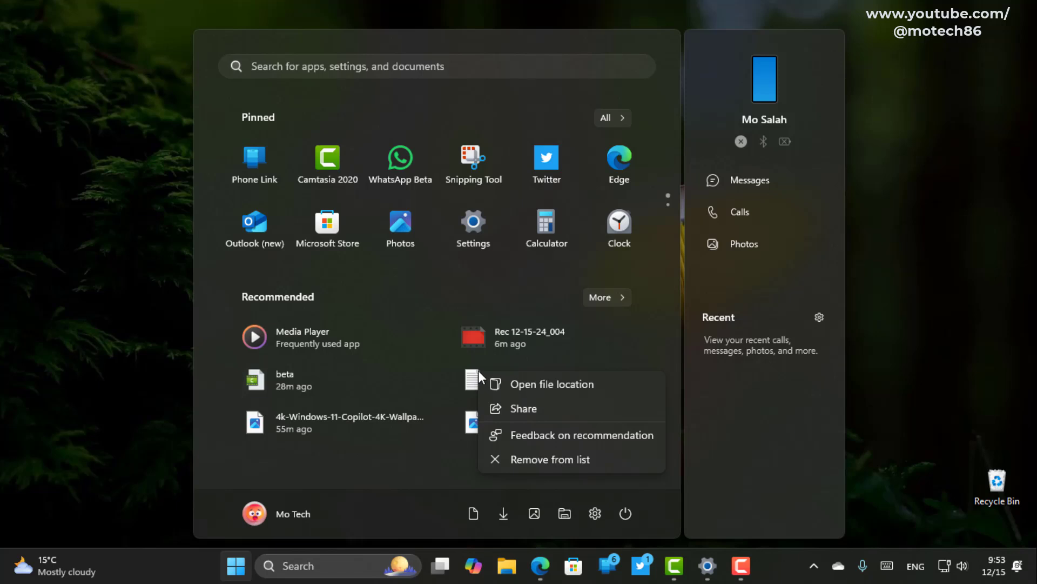
pyautogui.click(530, 413)
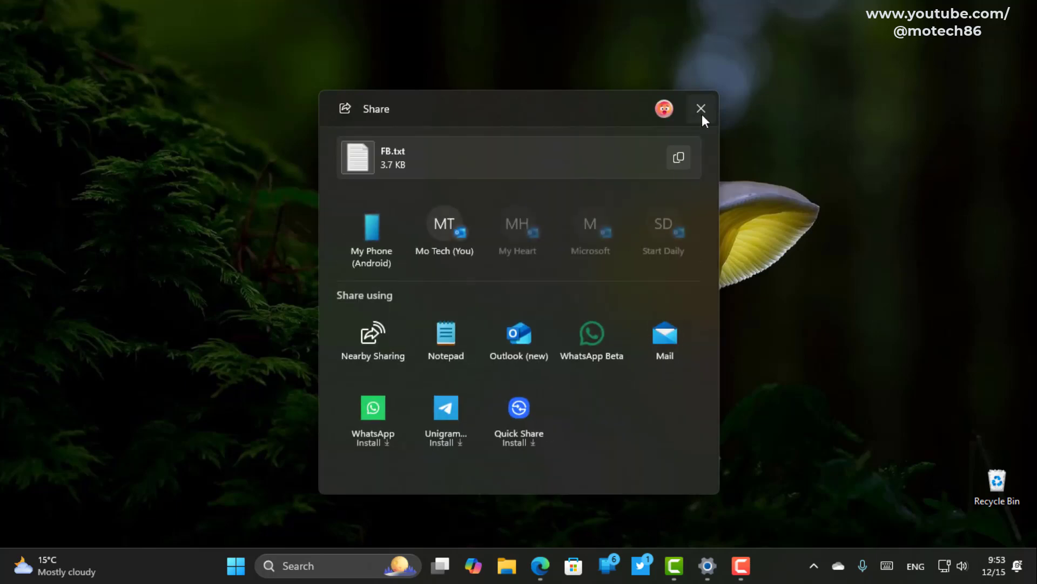
# Close the FB file's sharing window, open Snipping Tool and minimize its window.
pyautogui.click(701, 108)
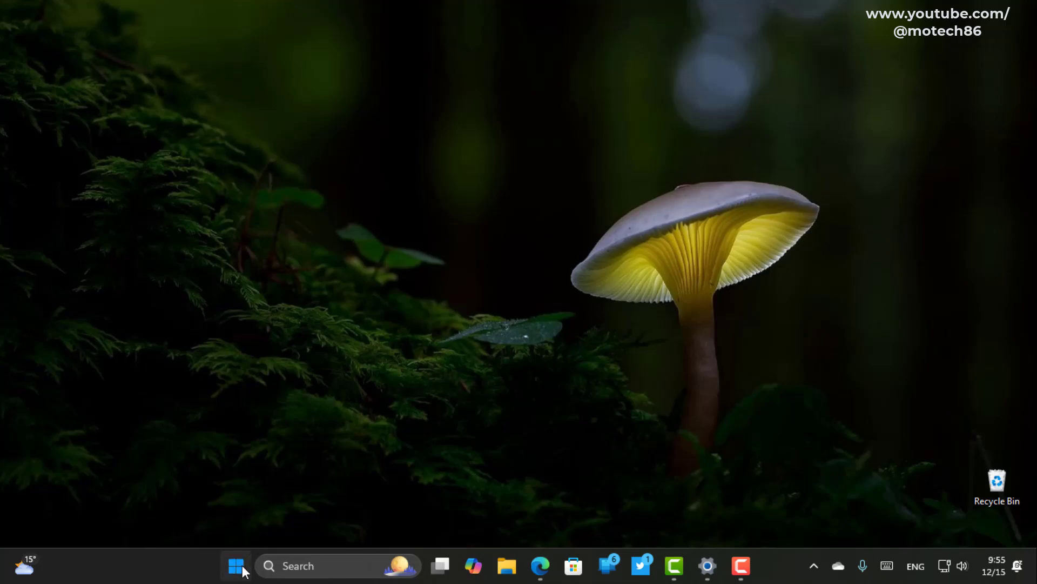
pyautogui.click(243, 571)
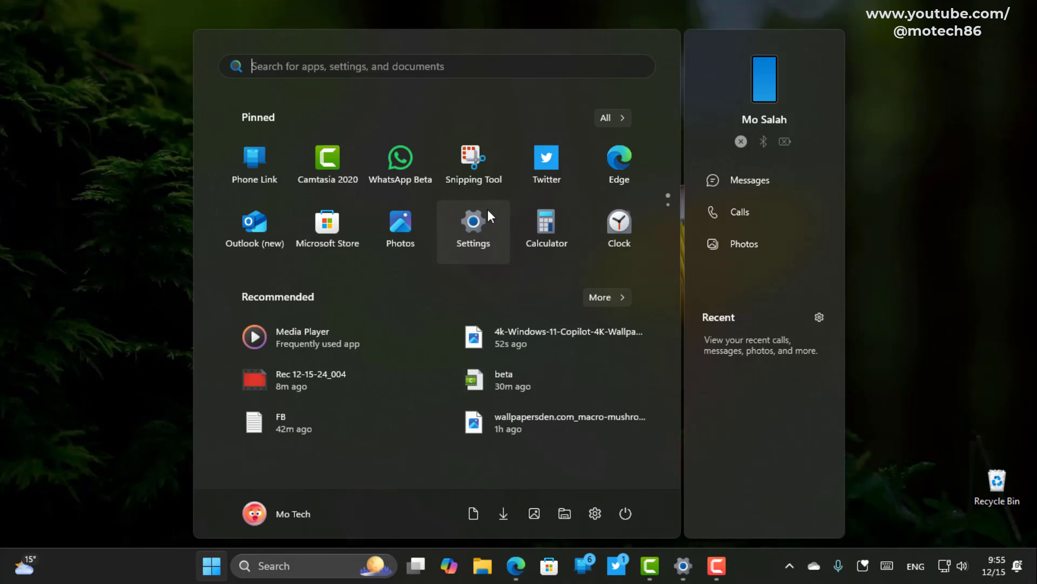
pyautogui.press('Escape')
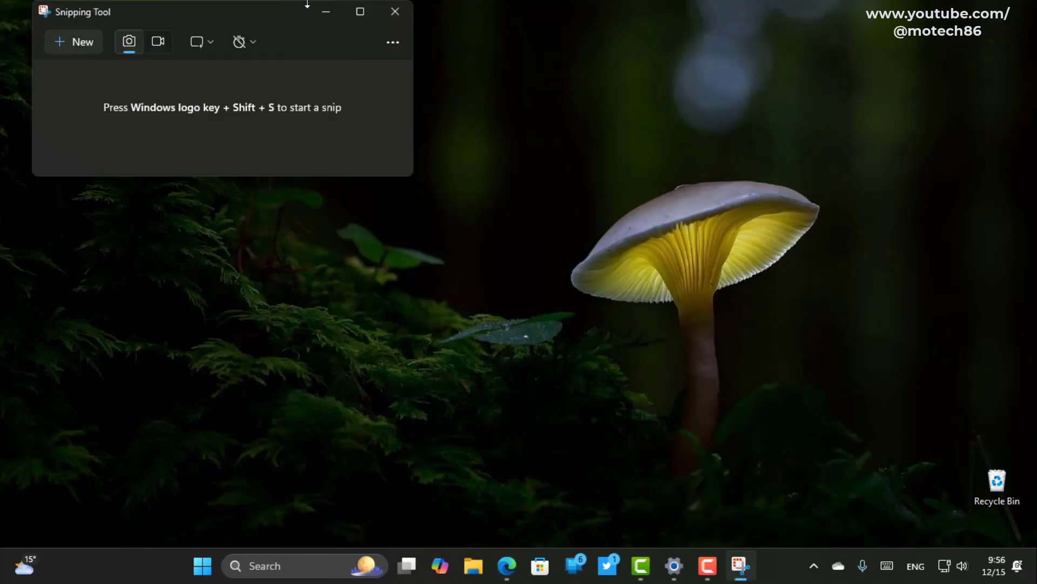
pyautogui.click(326, 12)
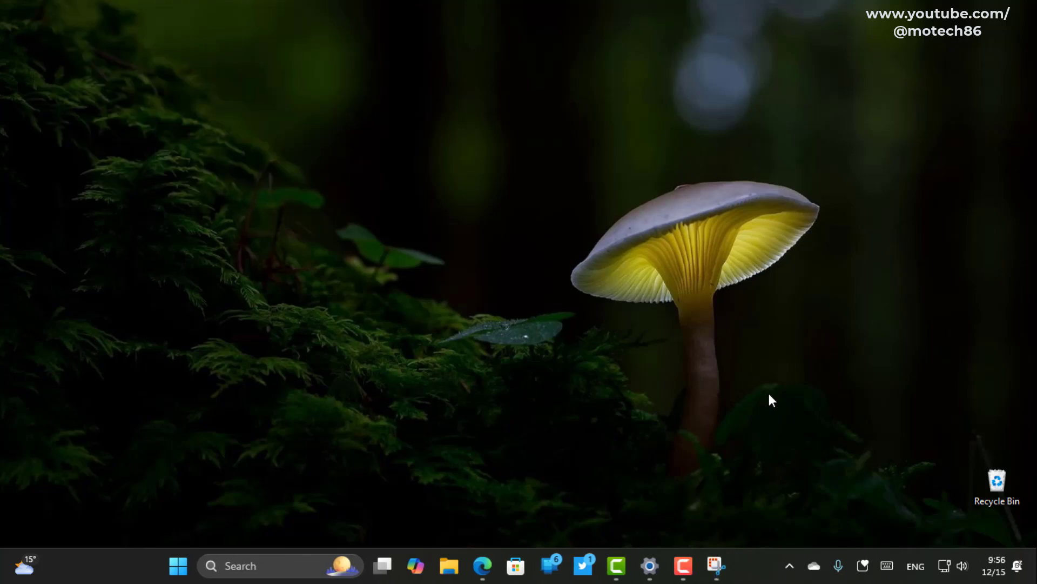
# Open the sharing options for the recent 4k-Windows-11-Copilot image from Snipping Tool's taskbar jump list, reposition the sharing window slightly and close it.
pyautogui.rightClick(743, 571)
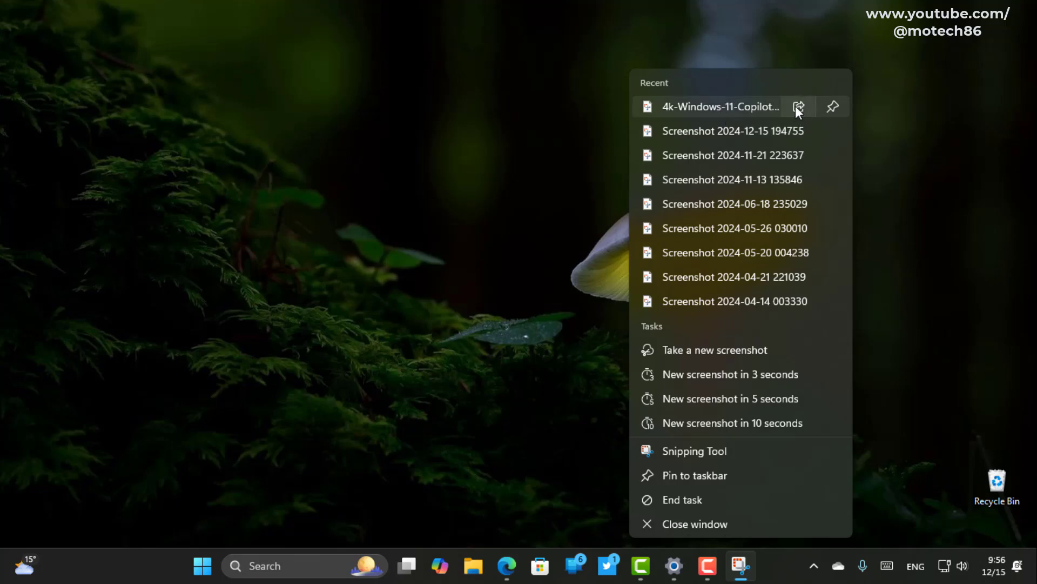
pyautogui.click(798, 107)
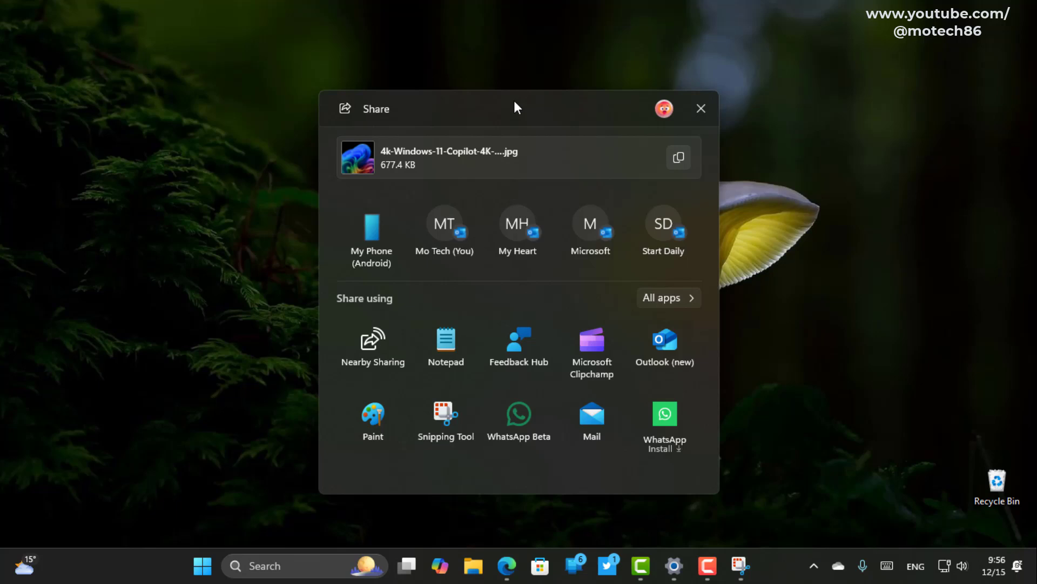
pyautogui.moveTo(504, 97); pyautogui.dragTo(484, 82)
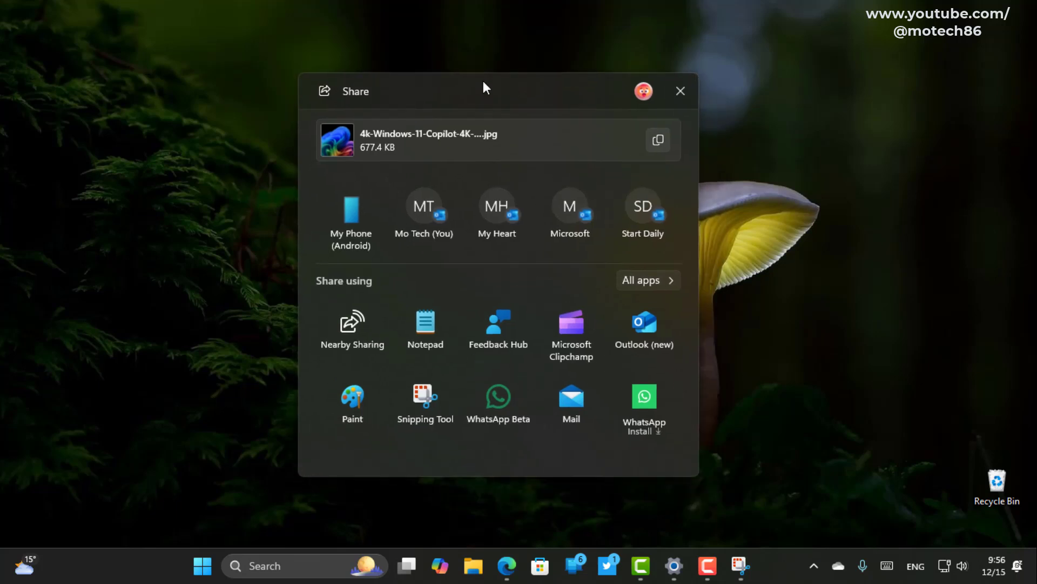
pyautogui.click(680, 91)
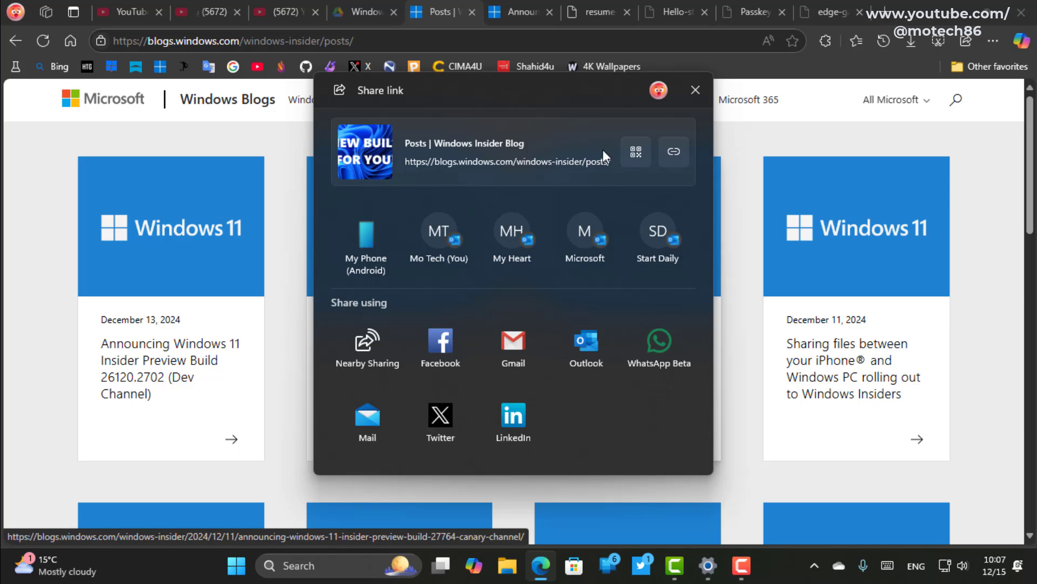
# Close the Windows Insider Blog's link sharing window and view the Windows Hello and passkey sign-in images in Edge.
pyautogui.click(695, 91)
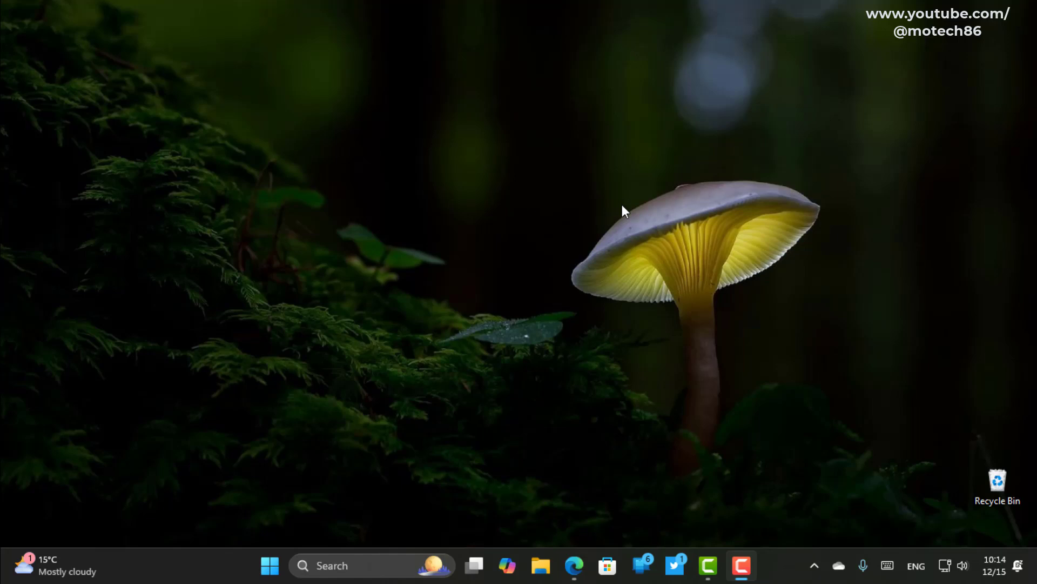
pyautogui.click(573, 565)
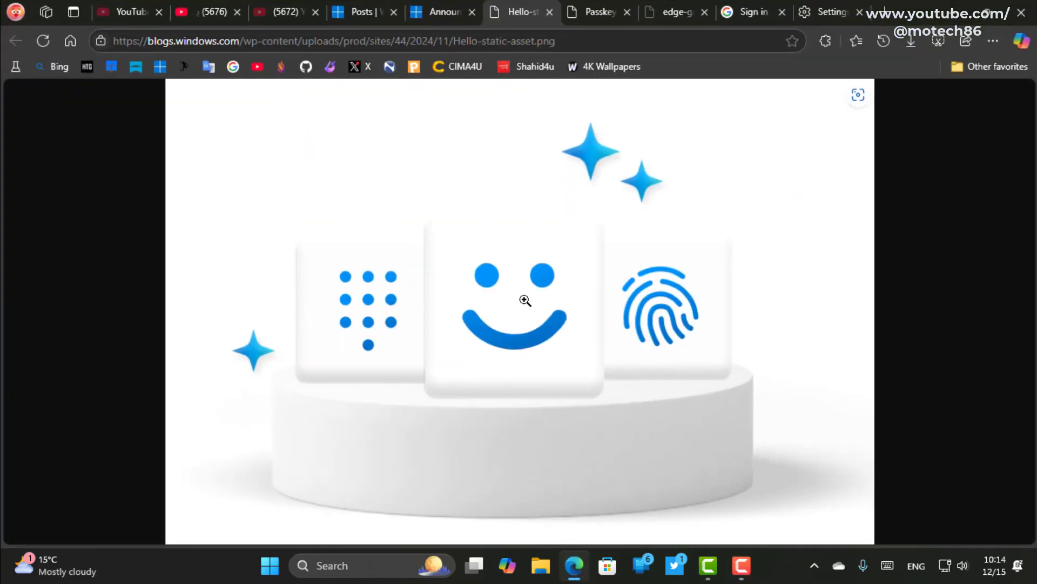
pyautogui.click(600, 12)
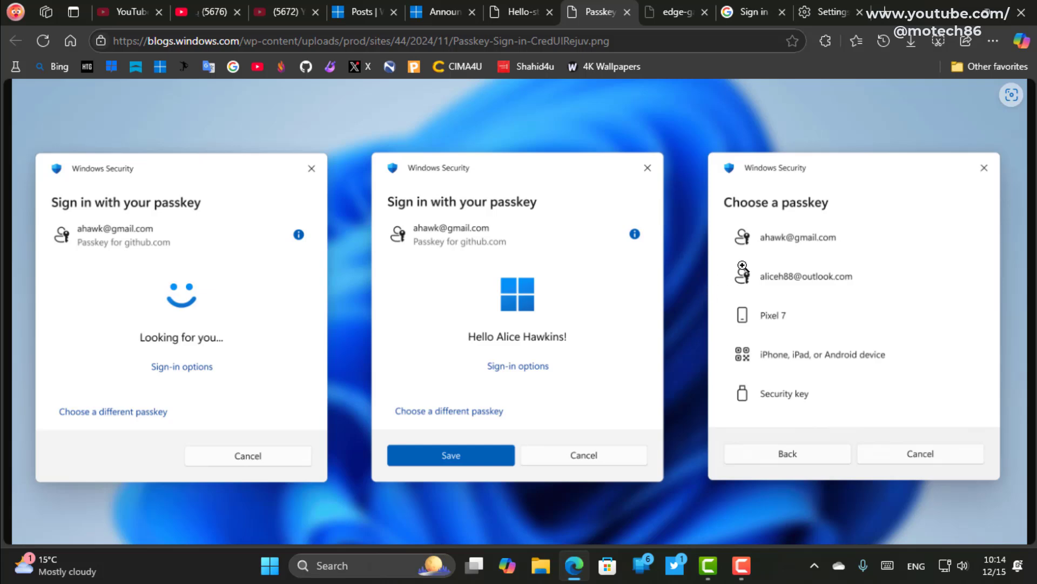
# Try signing in to Google with the saved Windows Hello passkey and cancel at the PIN request.
pyautogui.click(751, 12)
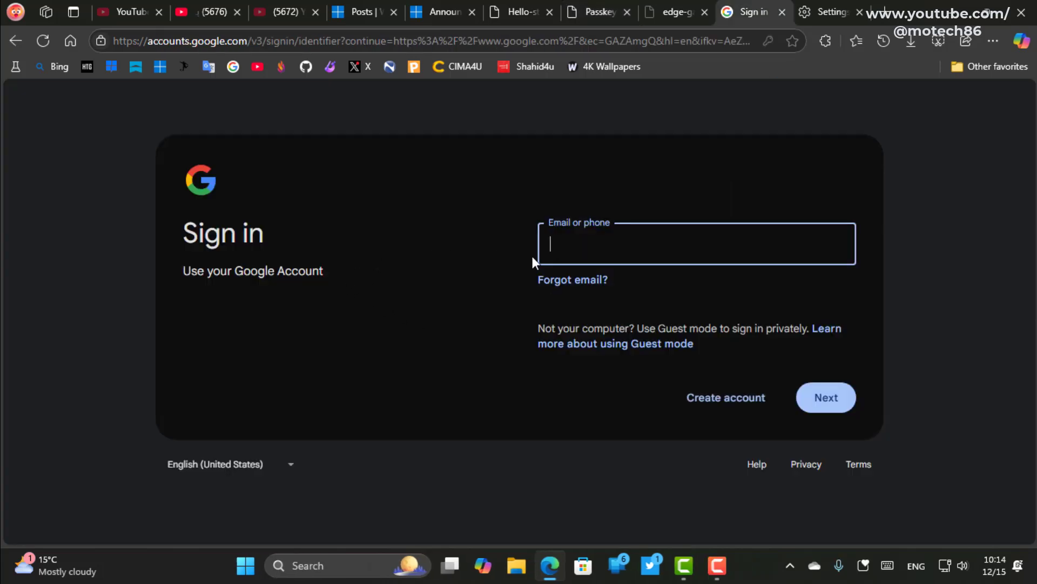
pyautogui.click(587, 253)
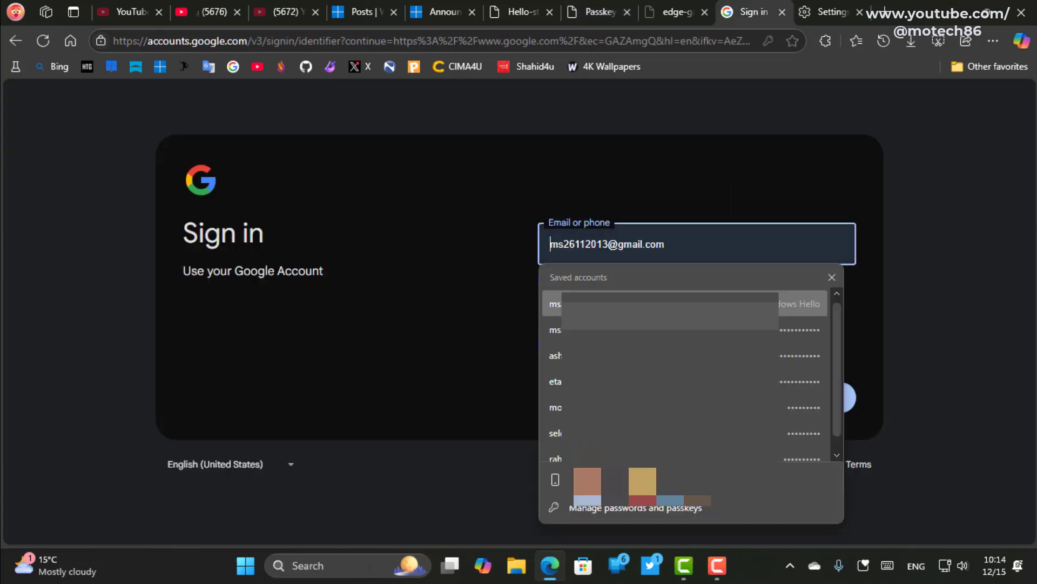
pyautogui.click(597, 303)
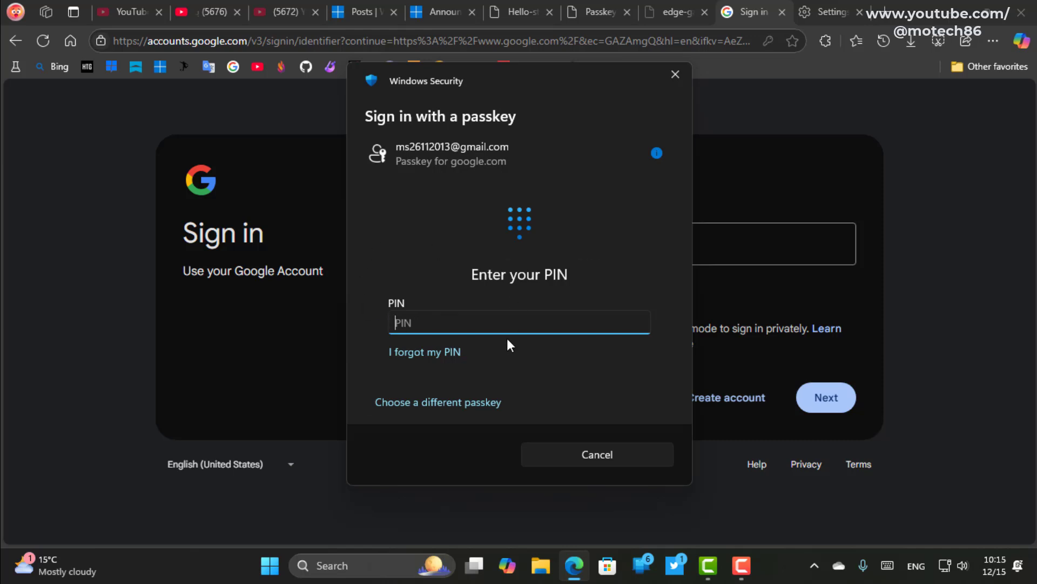
pyautogui.press('Escape')
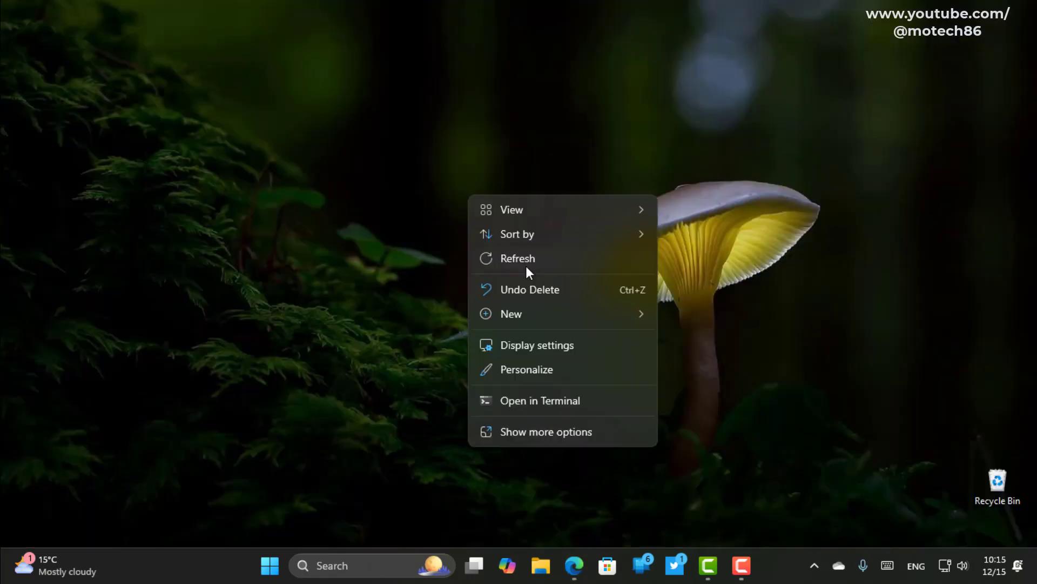
# Open the desktop's Personalization settings, minimize them, and change the Windows spotlight wallpaper to the "Peering over smooth seas" picture.
pyautogui.click(528, 342)
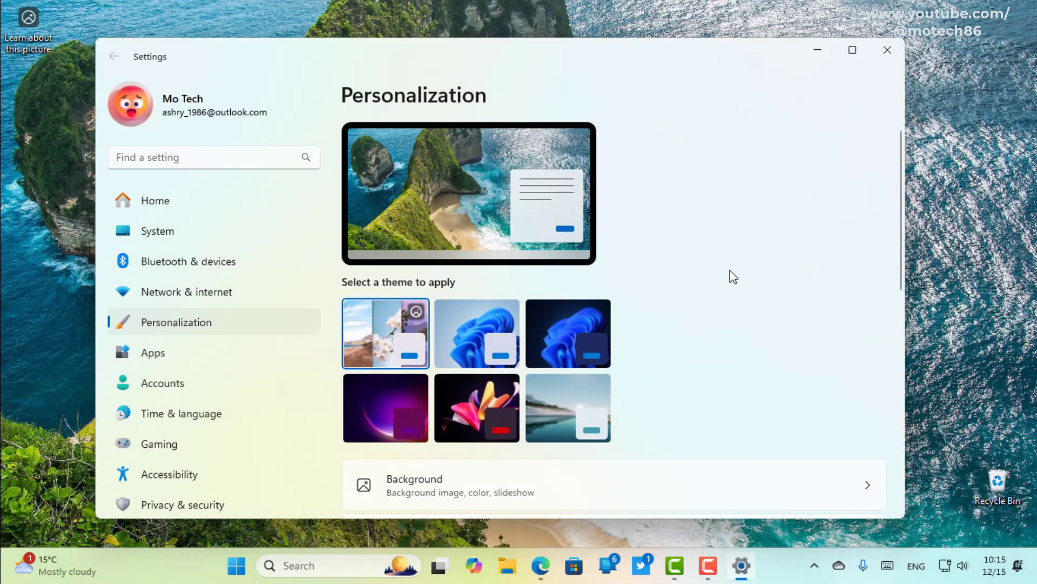
pyautogui.click(827, 50)
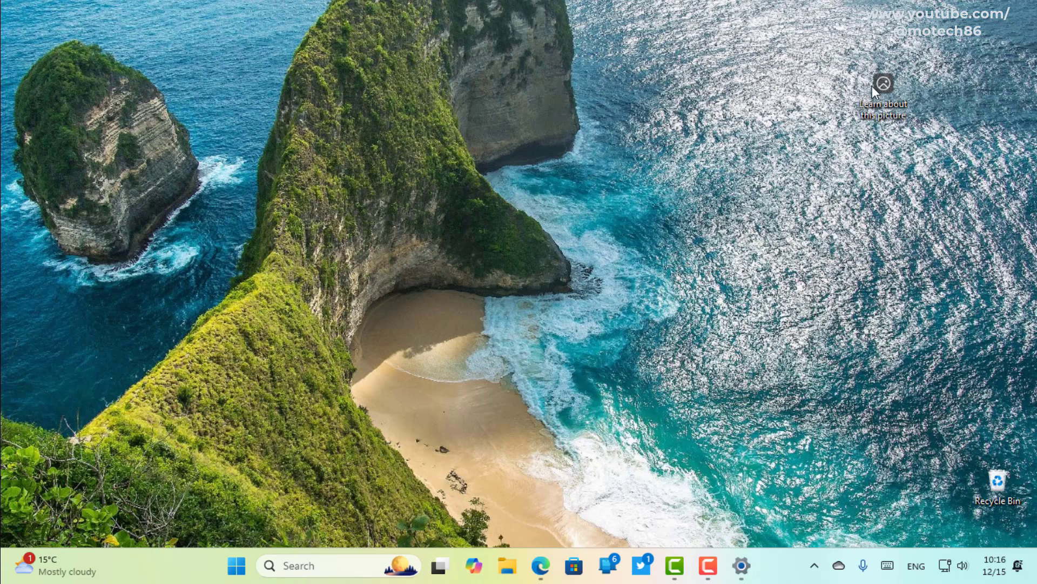
pyautogui.moveTo(873, 86)
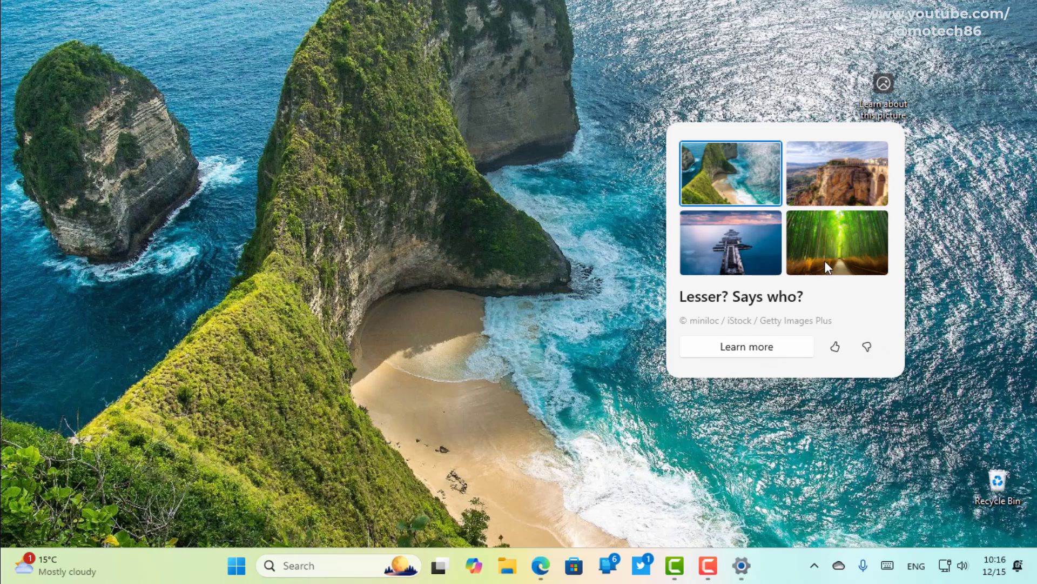
pyautogui.click(740, 257)
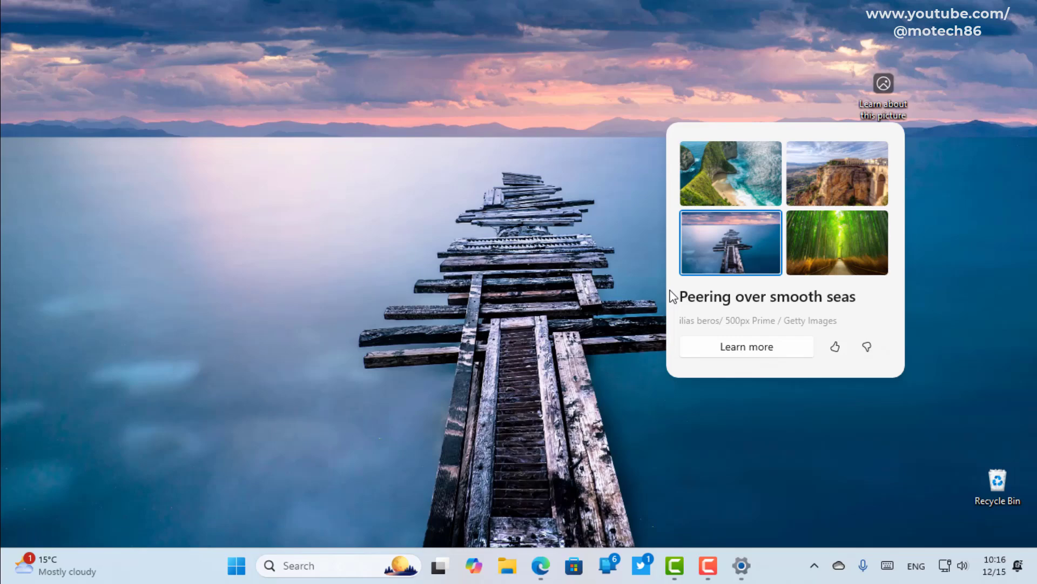
pyautogui.click(608, 253)
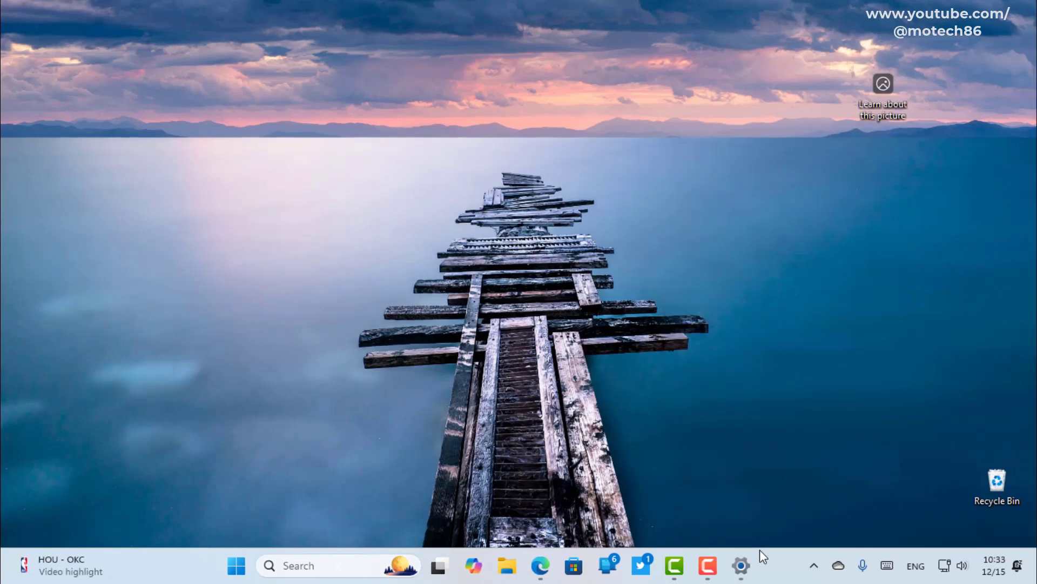
# Apply the dark blue Windows theme, set the recent mushroom image as the desktop background and close Settings.
pyautogui.click(741, 566)
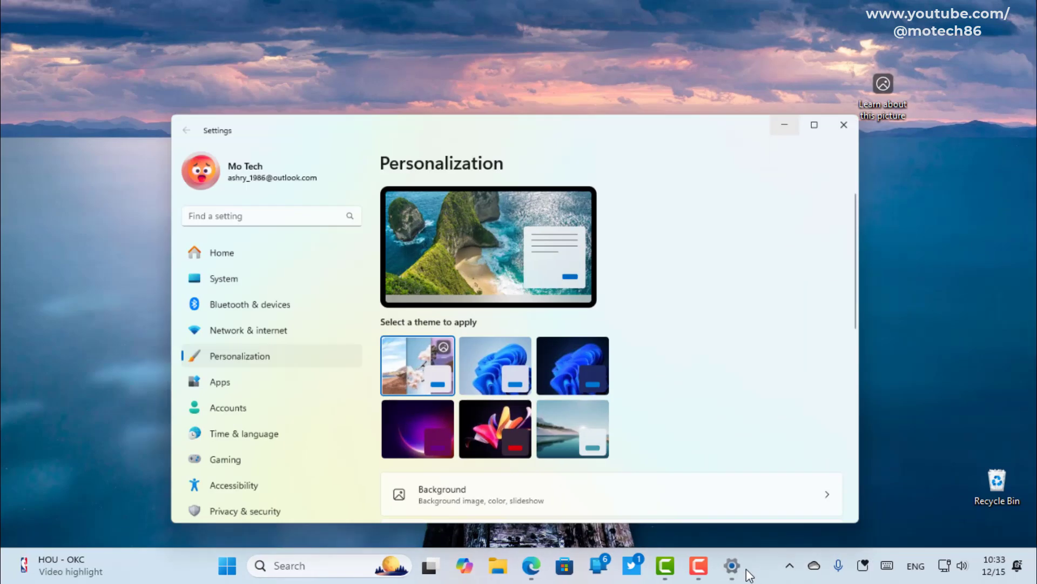
pyautogui.click(545, 338)
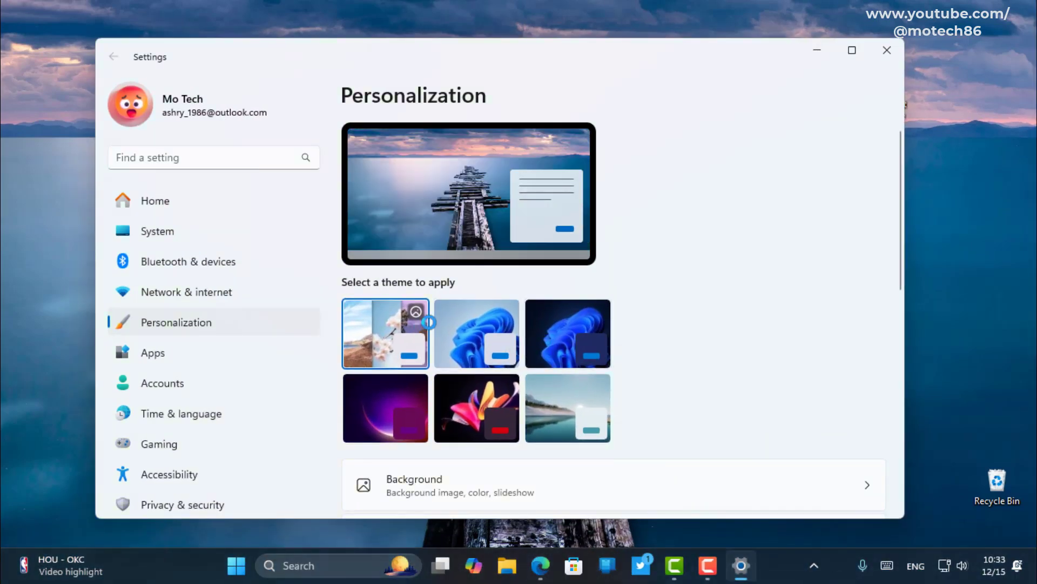
pyautogui.scroll(-2, 461, 334)
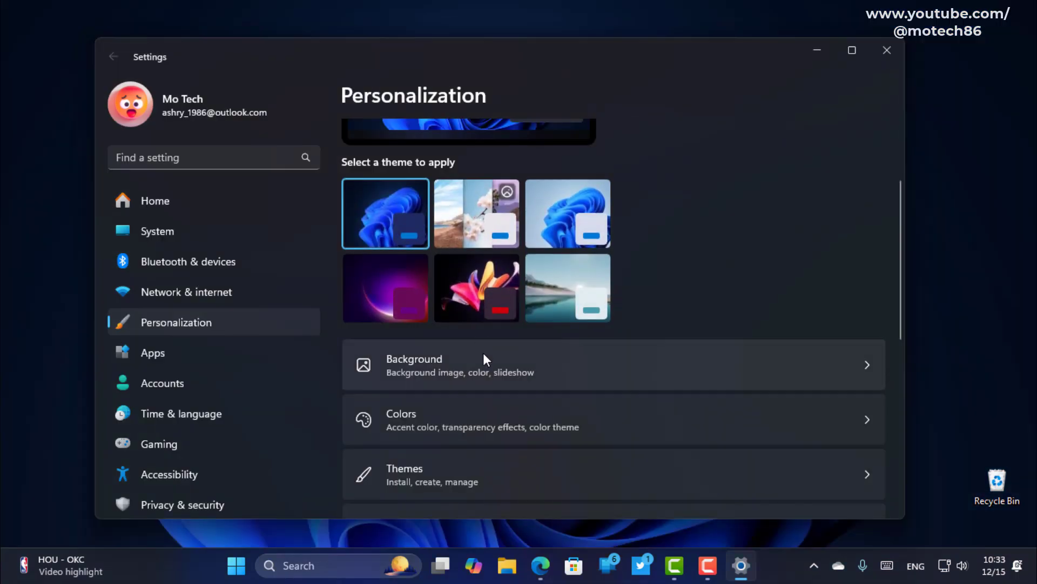
pyautogui.click(500, 361)
pyautogui.click(506, 404)
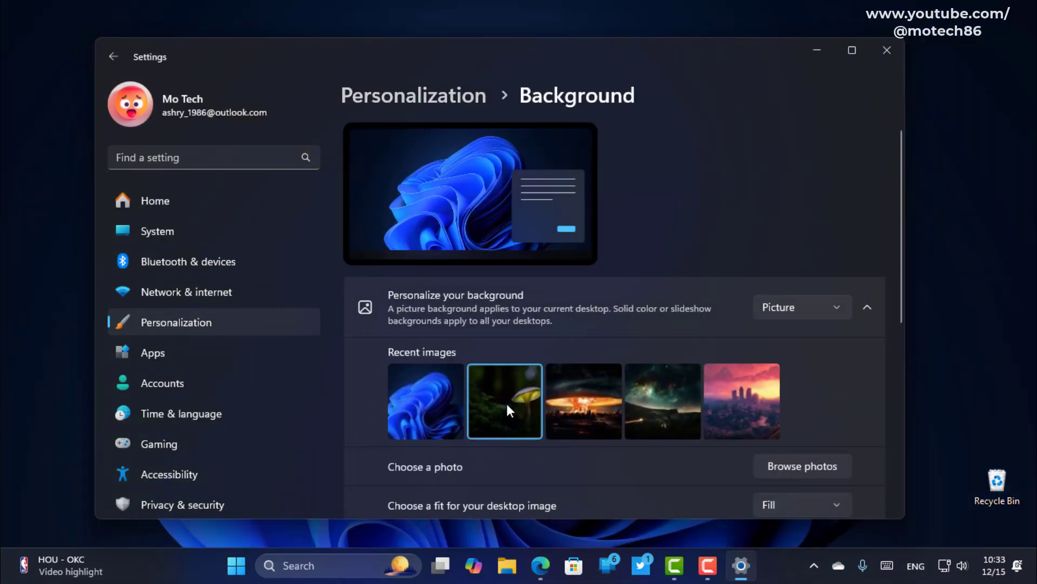
pyautogui.click(881, 48)
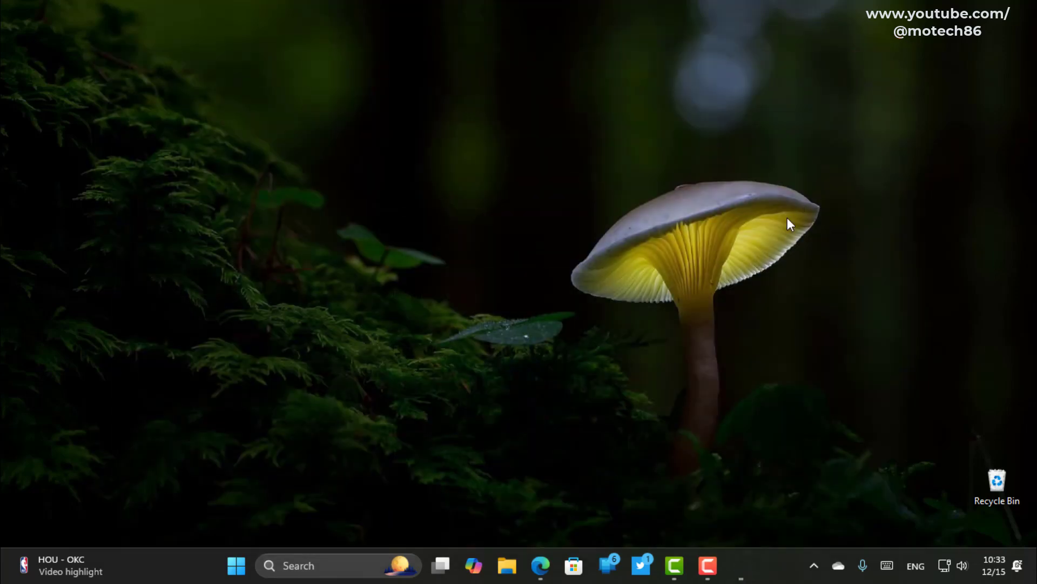